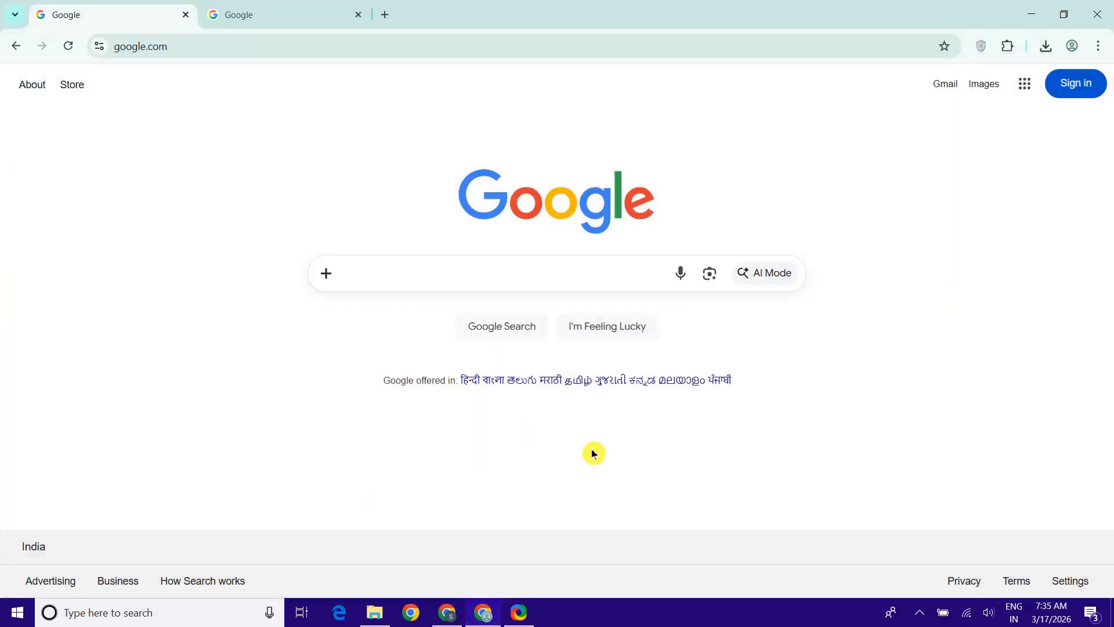
# Search Google for 'wordpress download' and download the WordPress 6.9.4 zip from wordpress.org
pyautogui.click(446, 272)
pyautogui.write('wordpre')
pyautogui.click(516, 378)
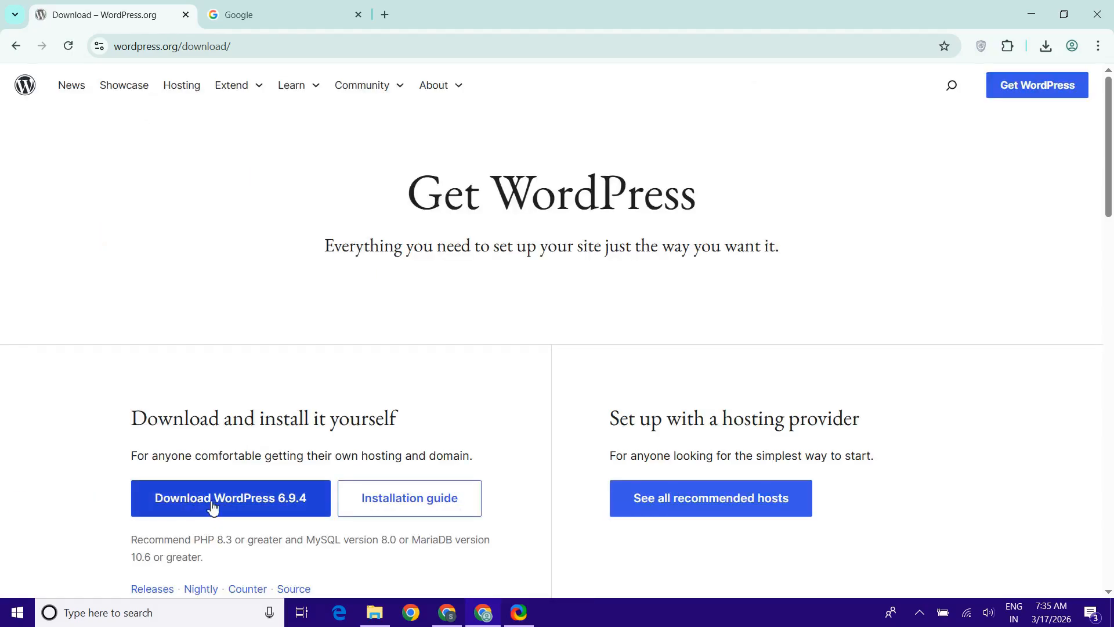
pyautogui.click(209, 505)
pyautogui.click(1046, 49)
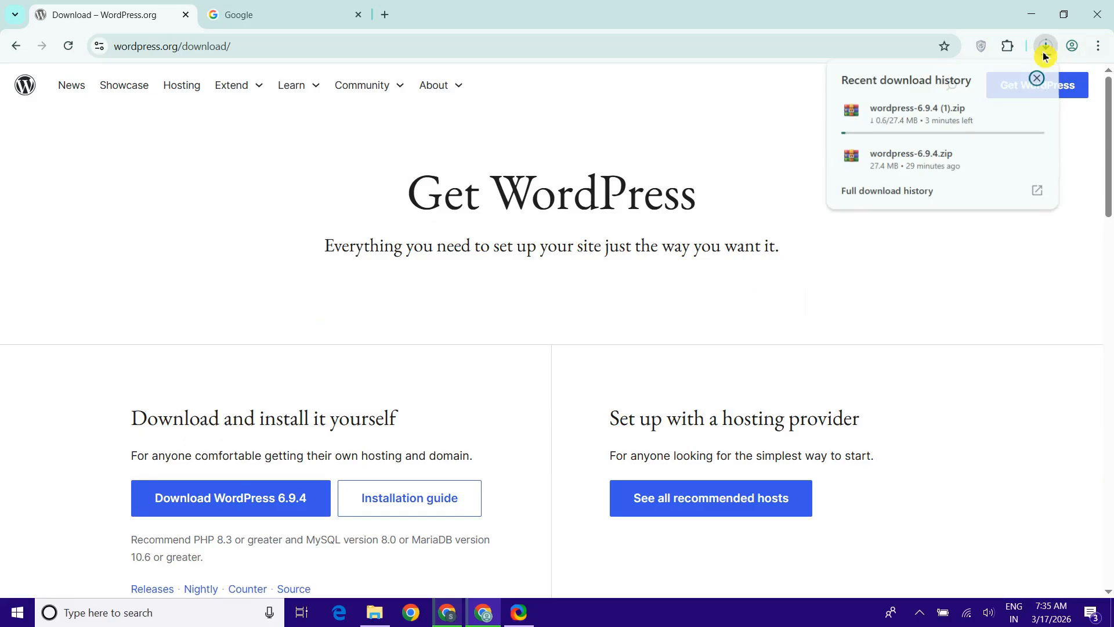
# Pause the duplicate download, then Extract Here the wordpress-6.9.4 zip into a desktop wordpress folder
pyautogui.click(1008, 112)
pyautogui.click(729, 138)
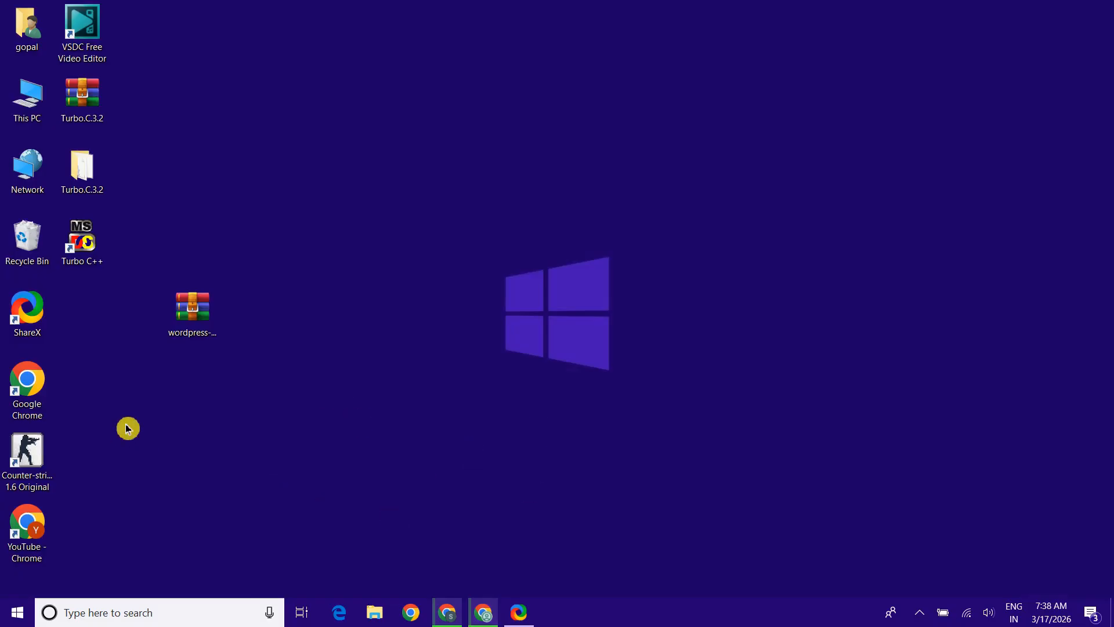
pyautogui.click(184, 329)
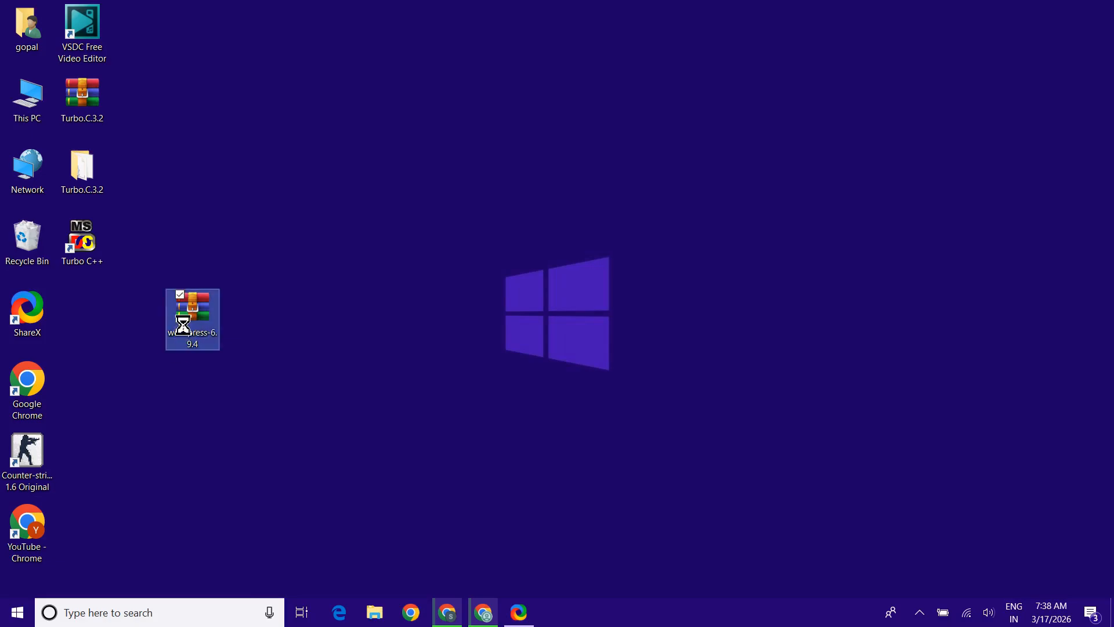
pyautogui.rightClick(183, 326)
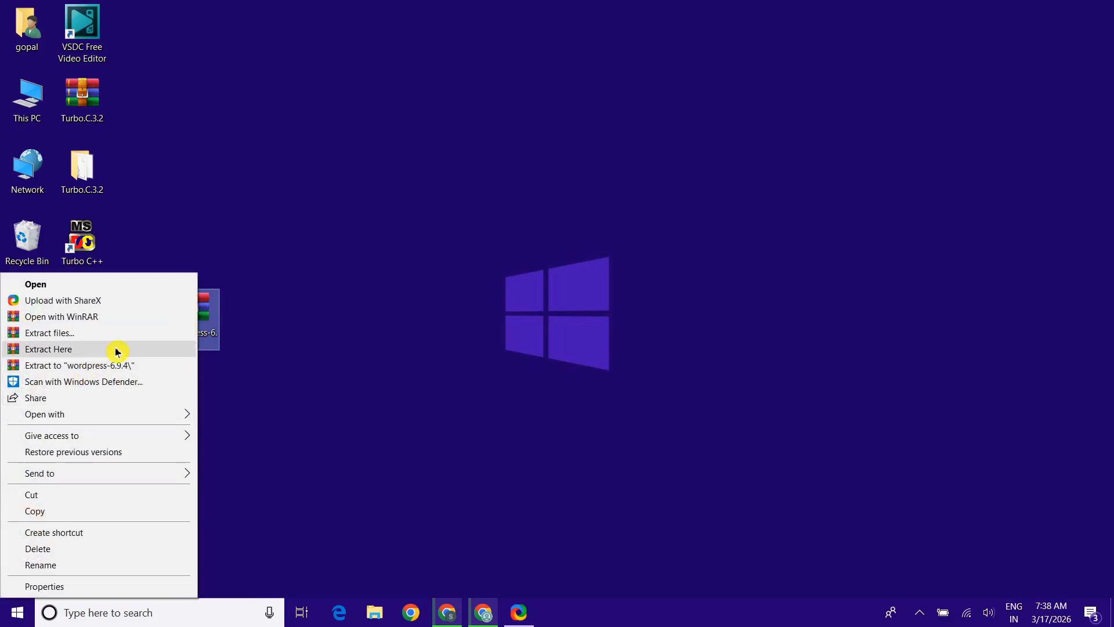
pyautogui.click(130, 350)
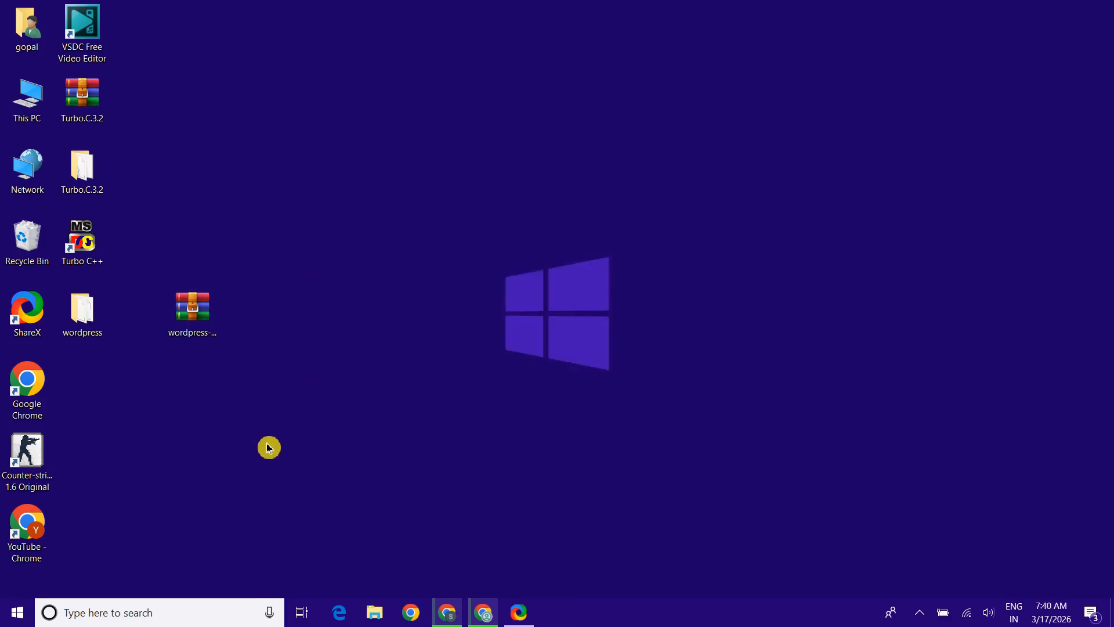
pyautogui.click(97, 331)
pyautogui.moveTo(108, 342); pyautogui.dragTo(147, 408)
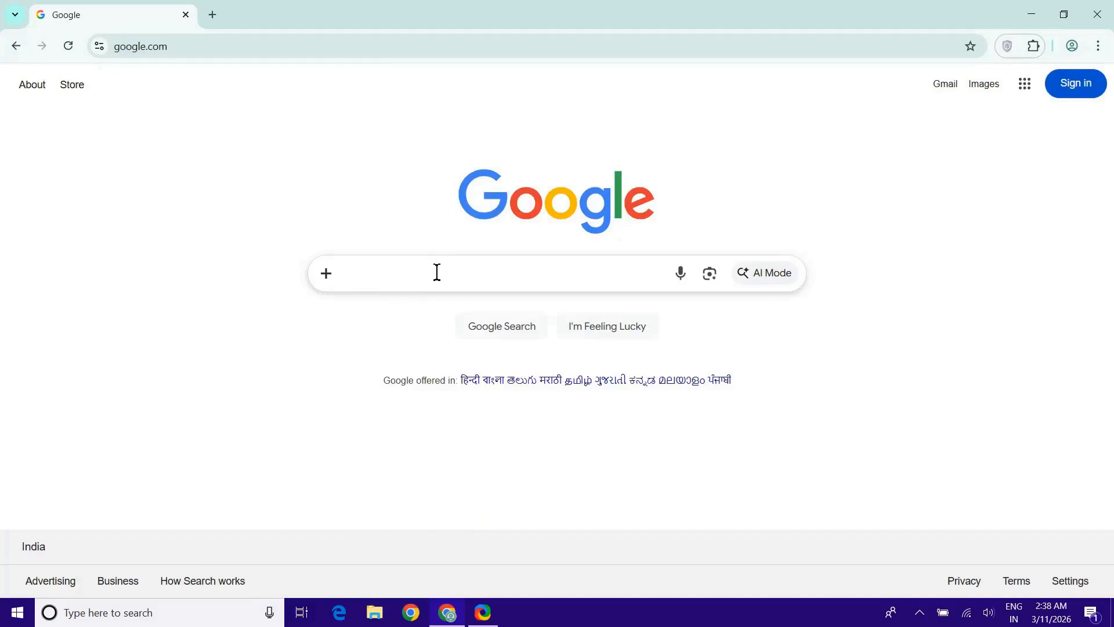
# Download the 64-bit XAMPP 8.2.12 installer from apachefriends.org, then minimize Chrome
pyautogui.click(438, 272)
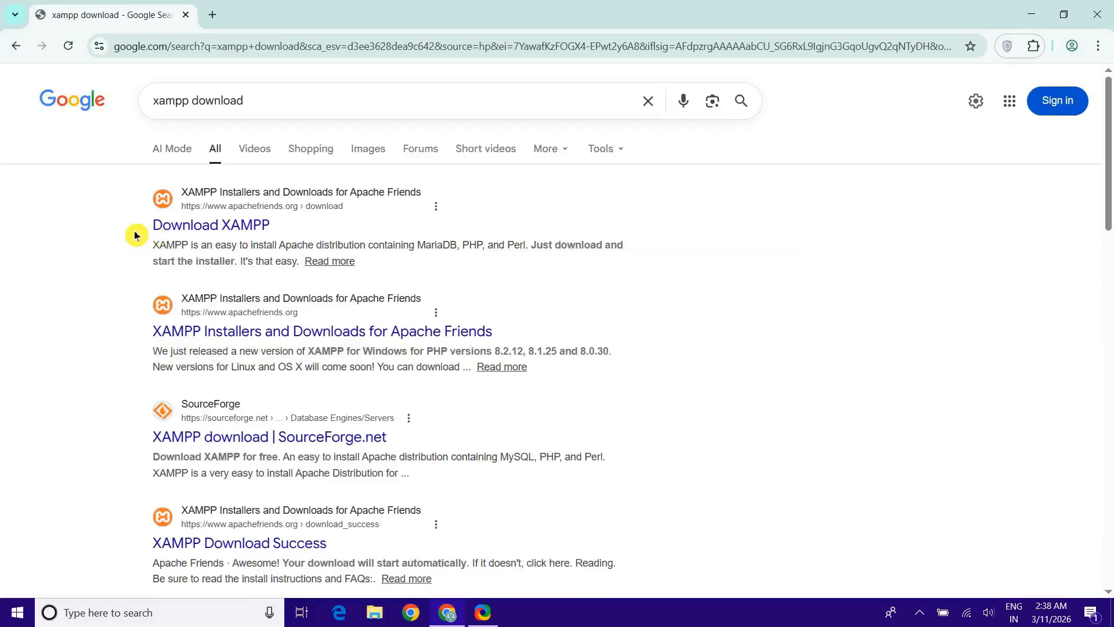
pyautogui.click(176, 232)
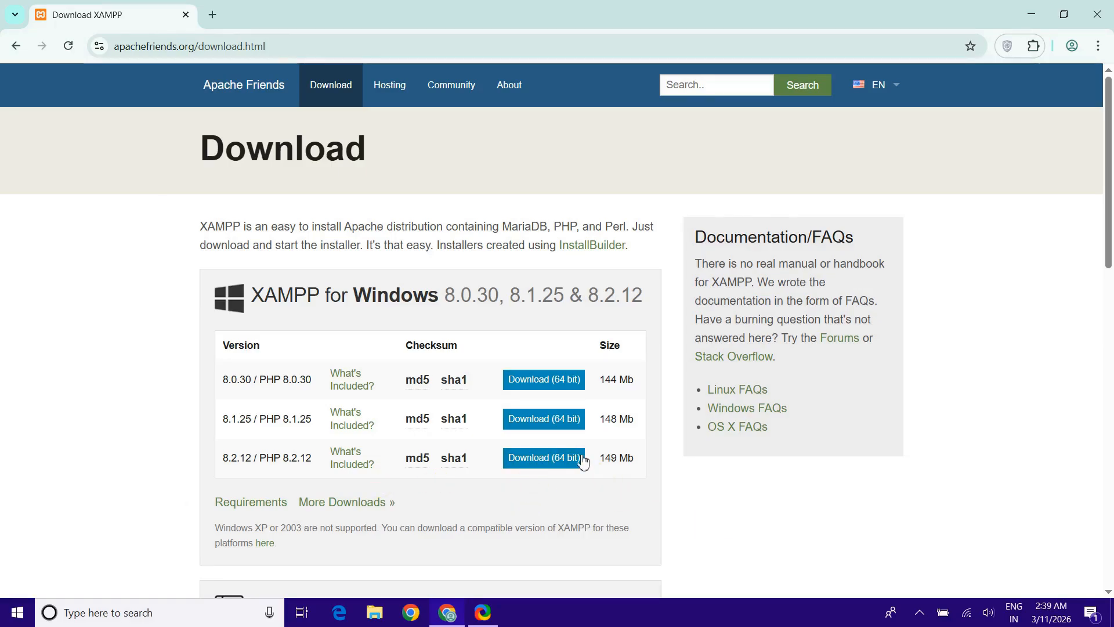
pyautogui.click(558, 463)
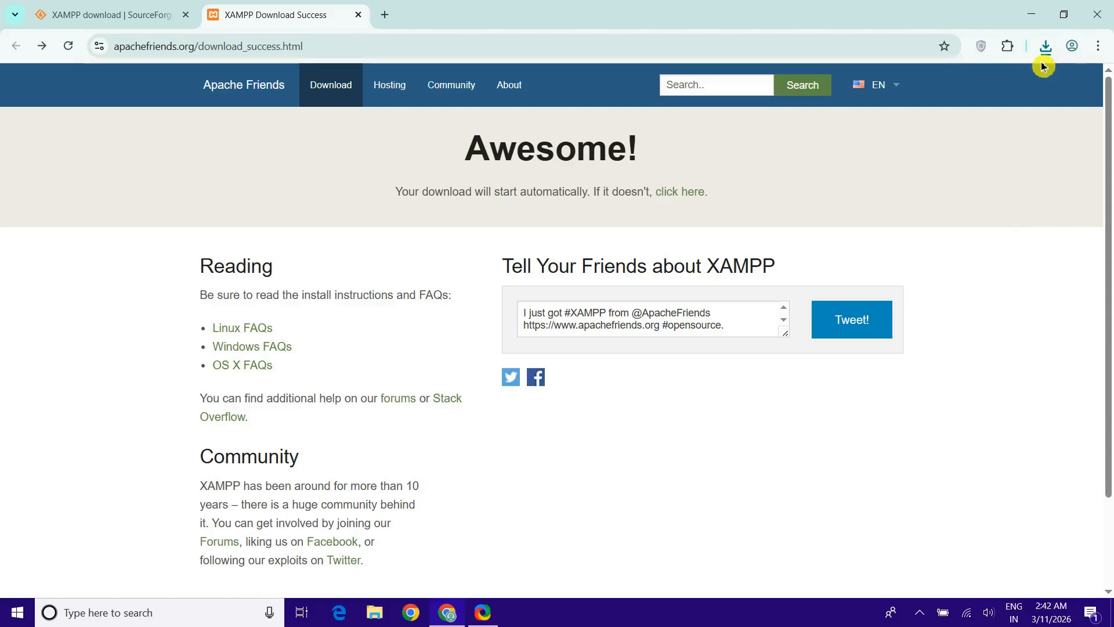
pyautogui.click(1048, 46)
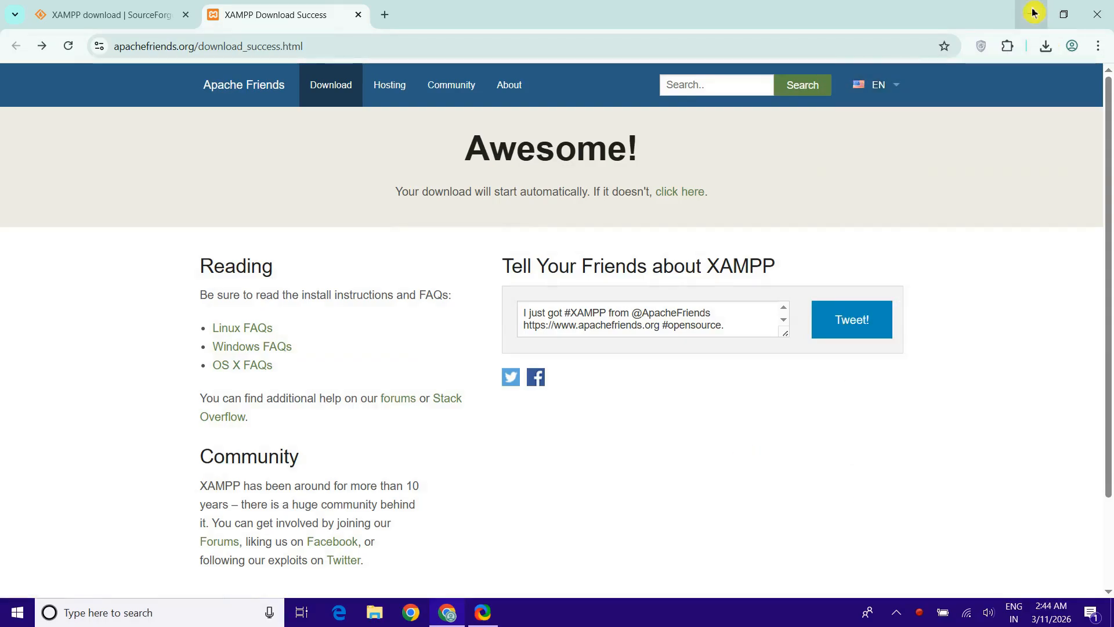
pyautogui.click(1034, 13)
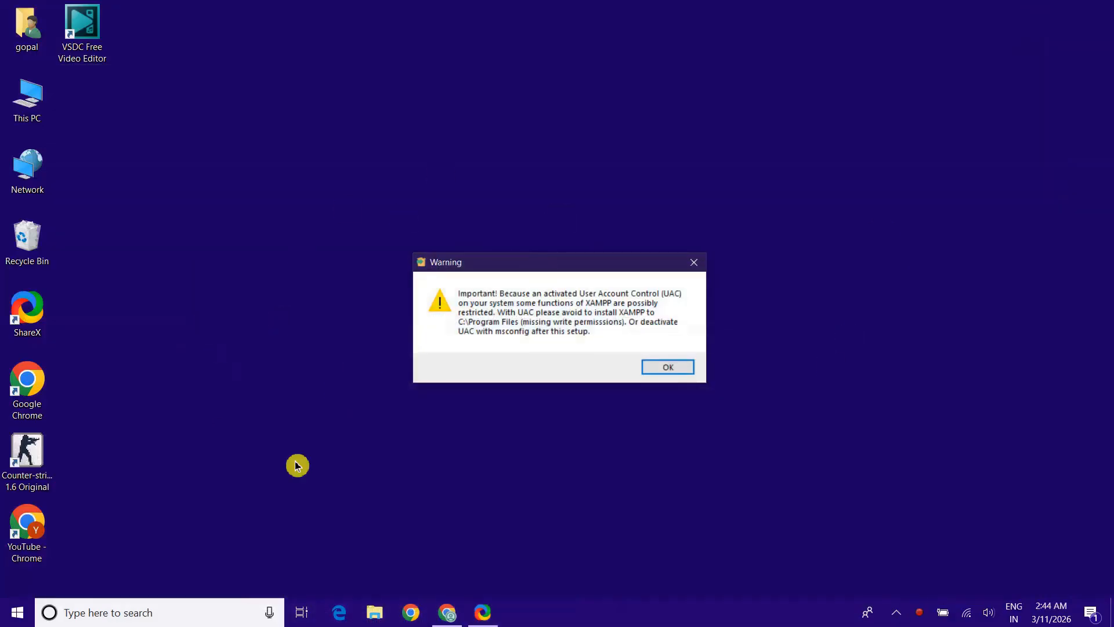
# Dismiss the UAC warning and keep default components, the C:\xampp folder and English
pyautogui.click(668, 368)
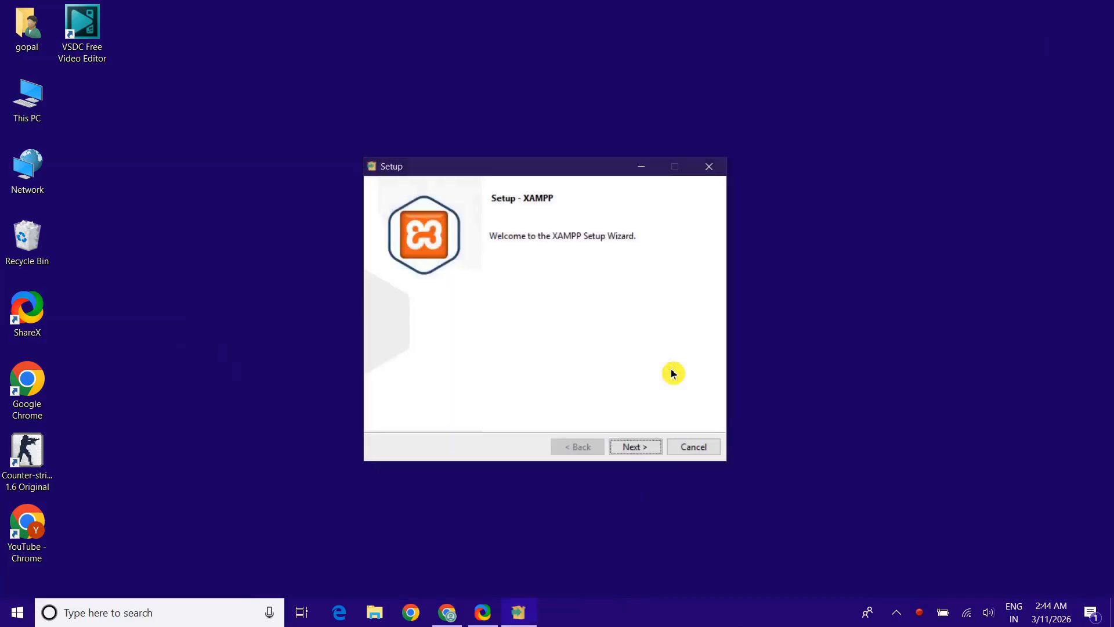
pyautogui.click(635, 448)
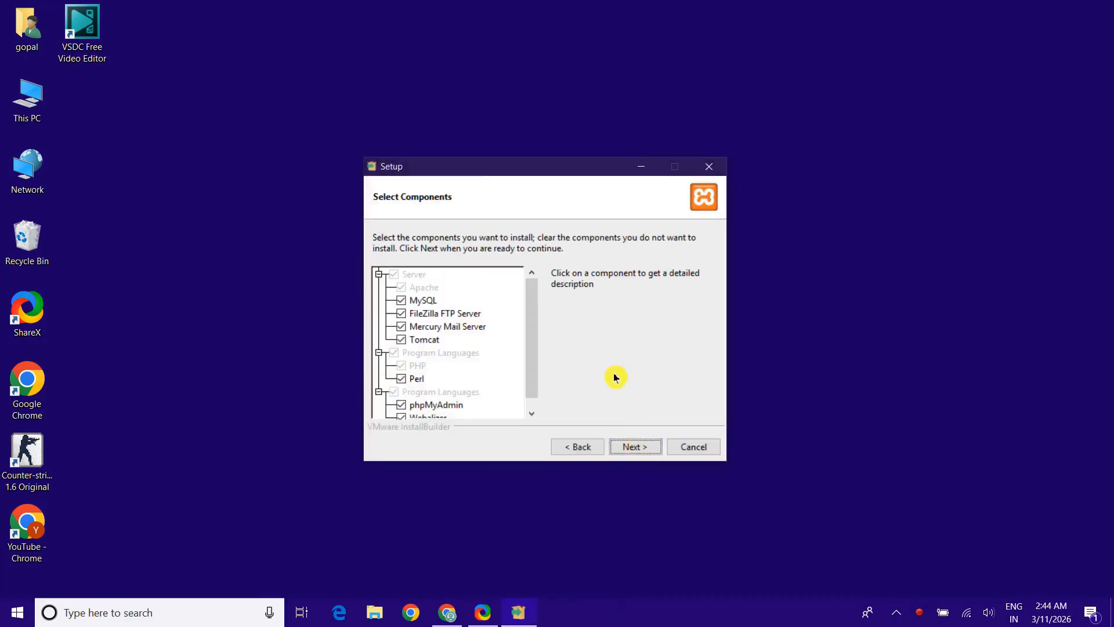
pyautogui.click(647, 447)
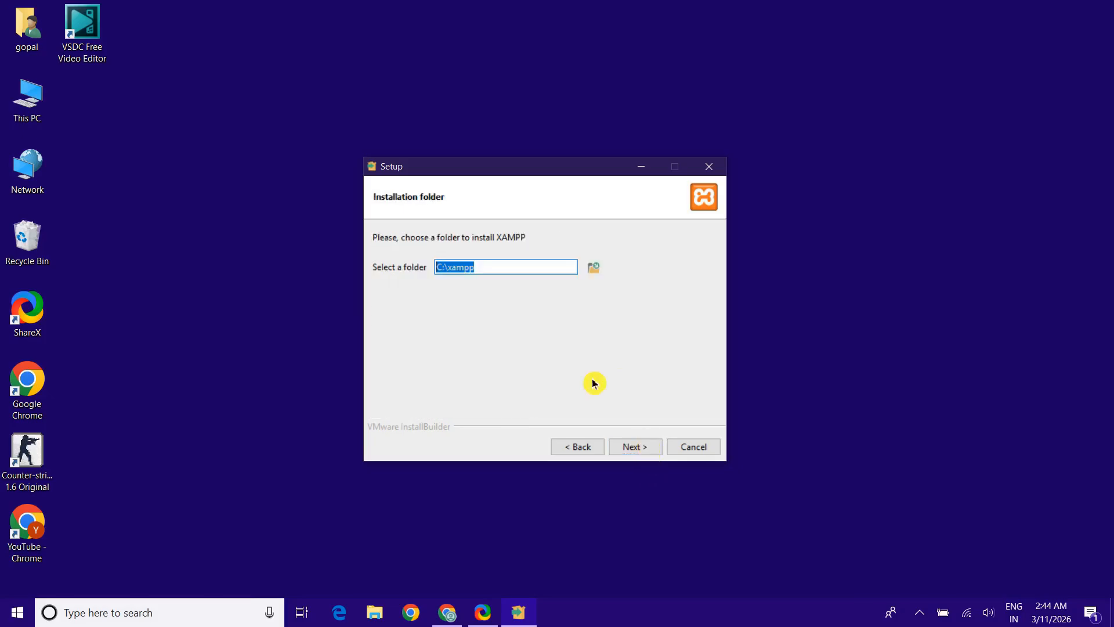
pyautogui.click(638, 447)
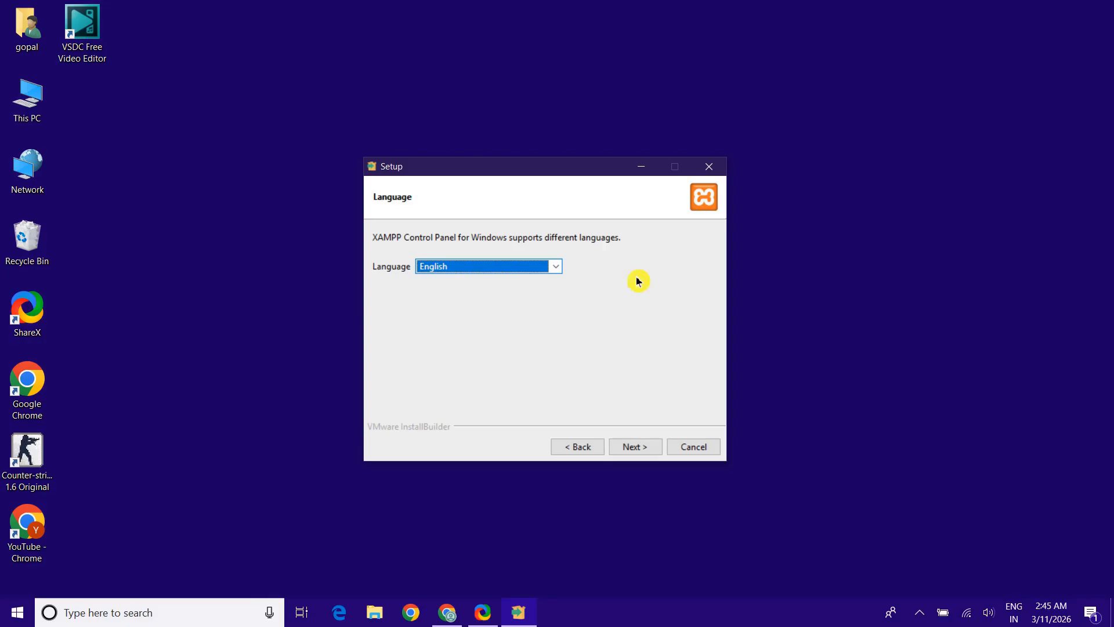
pyautogui.click(558, 270)
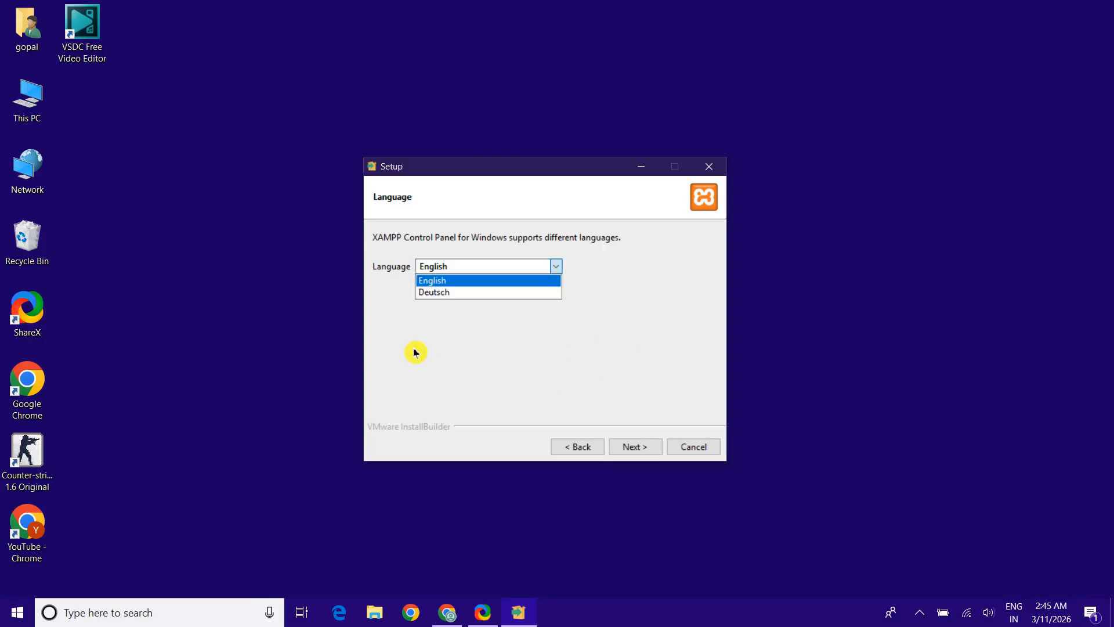
pyautogui.click(506, 283)
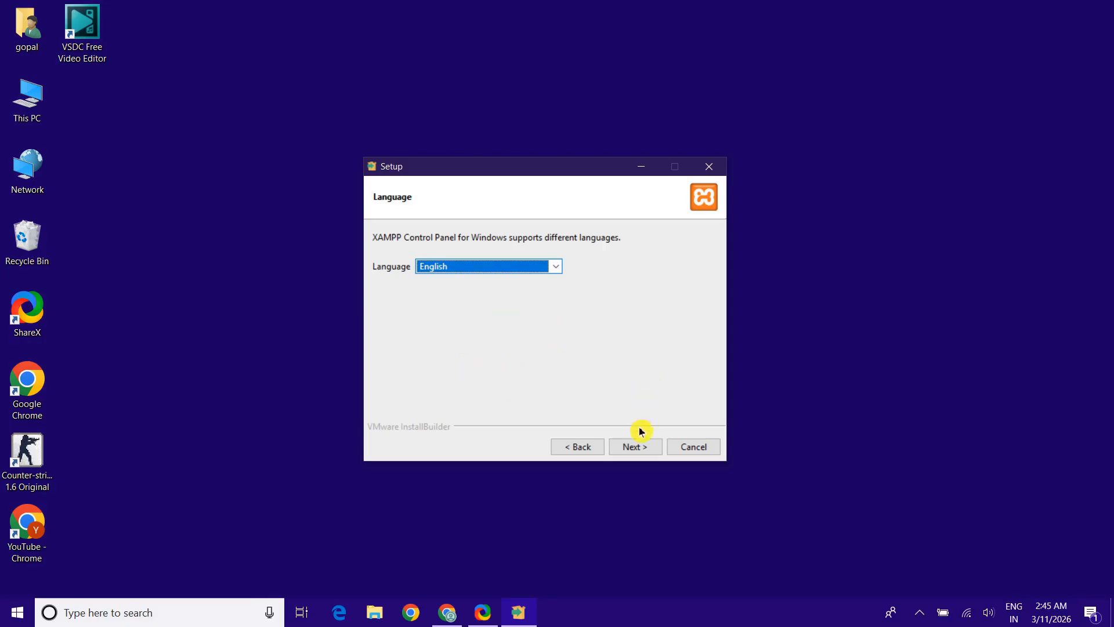
# Install XAMPP, allow Apache through the firewall, and finish to launch the Control Panel
pyautogui.click(638, 448)
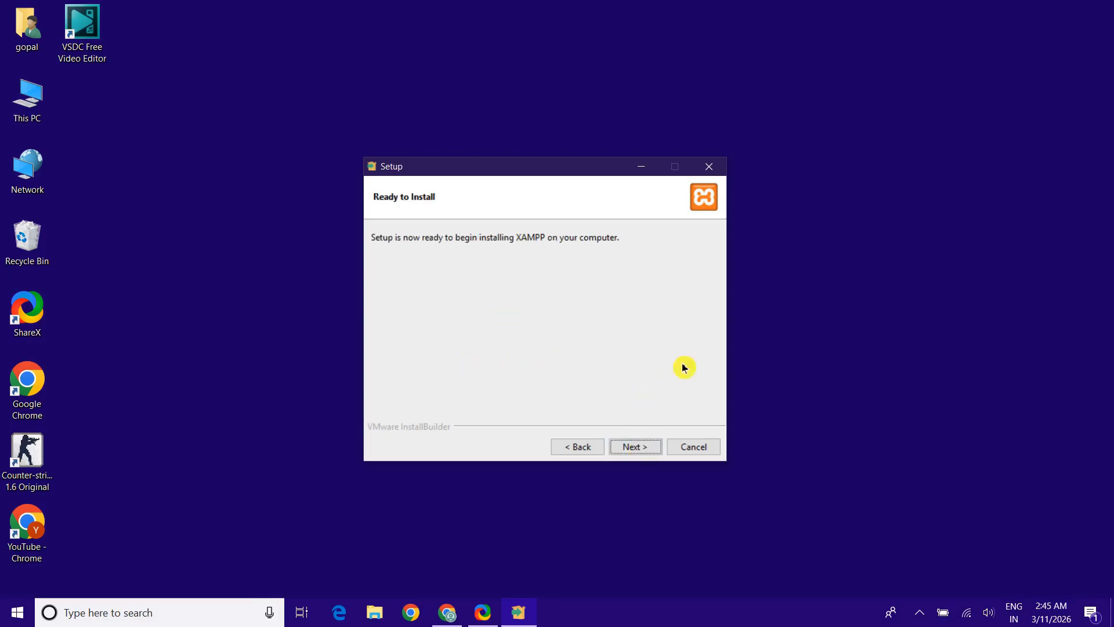
pyautogui.click(645, 447)
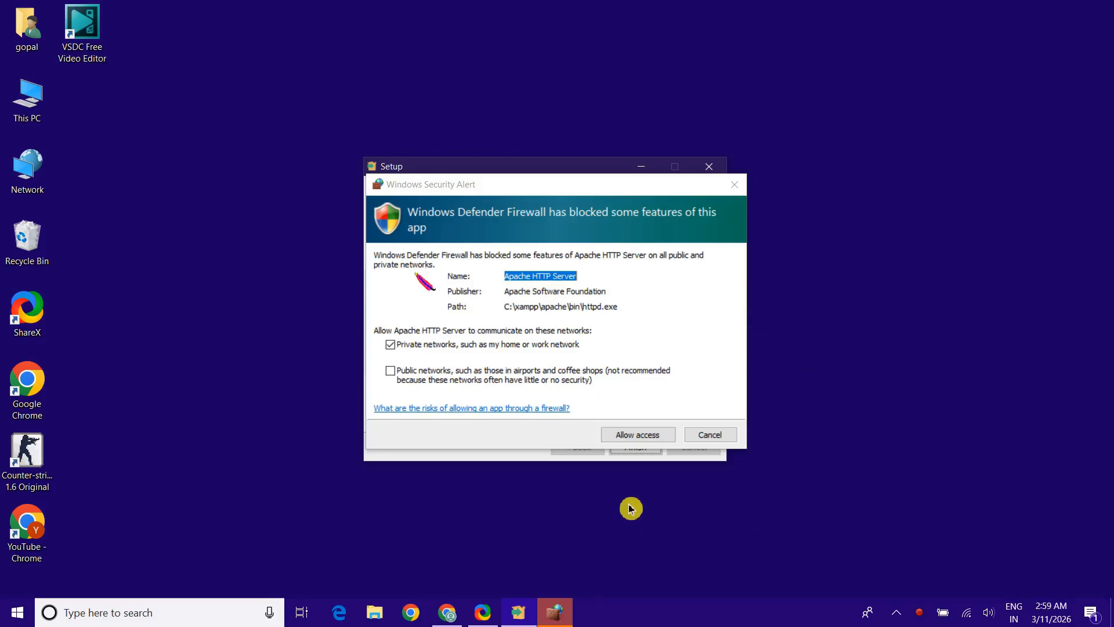
pyautogui.click(630, 439)
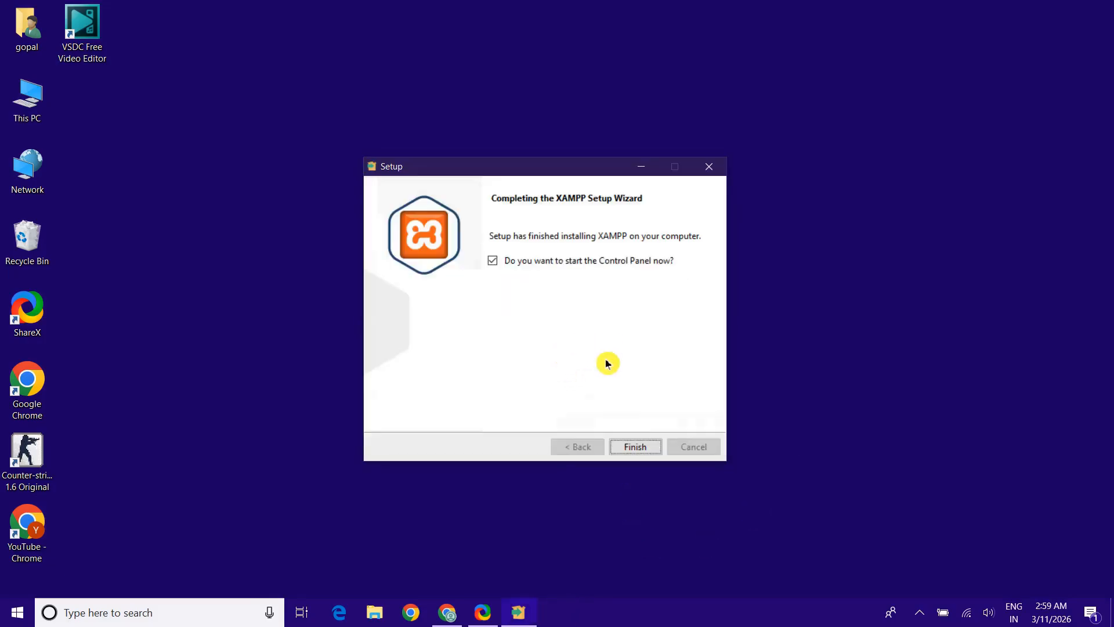
pyautogui.click(644, 442)
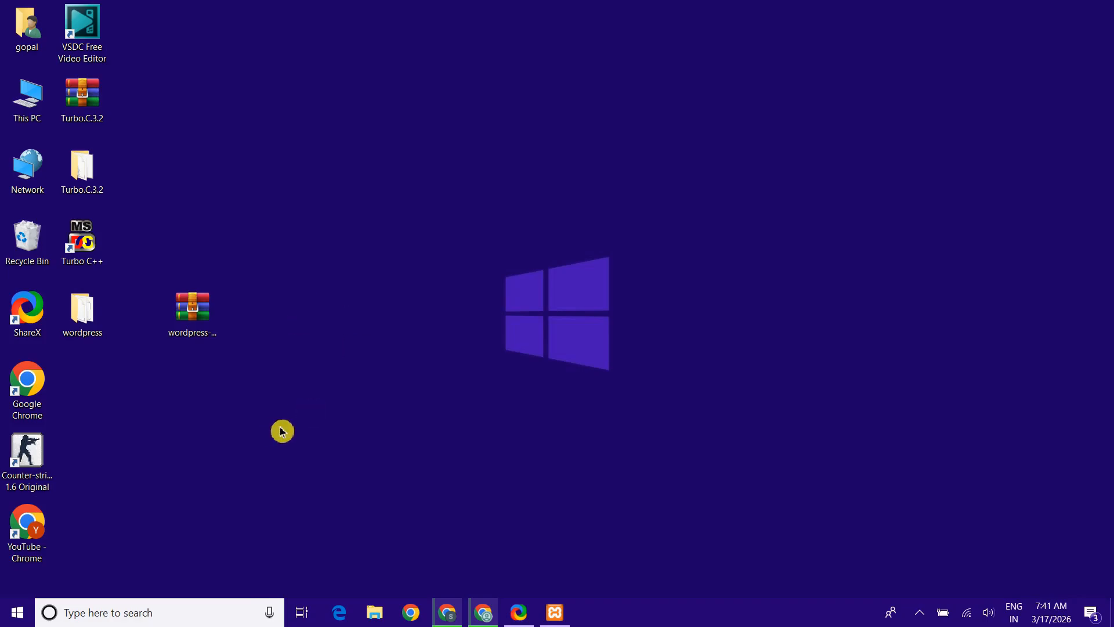
# Cut the wordpress folder from the desktop
pyautogui.click(91, 324)
pyautogui.rightClick(91, 324)
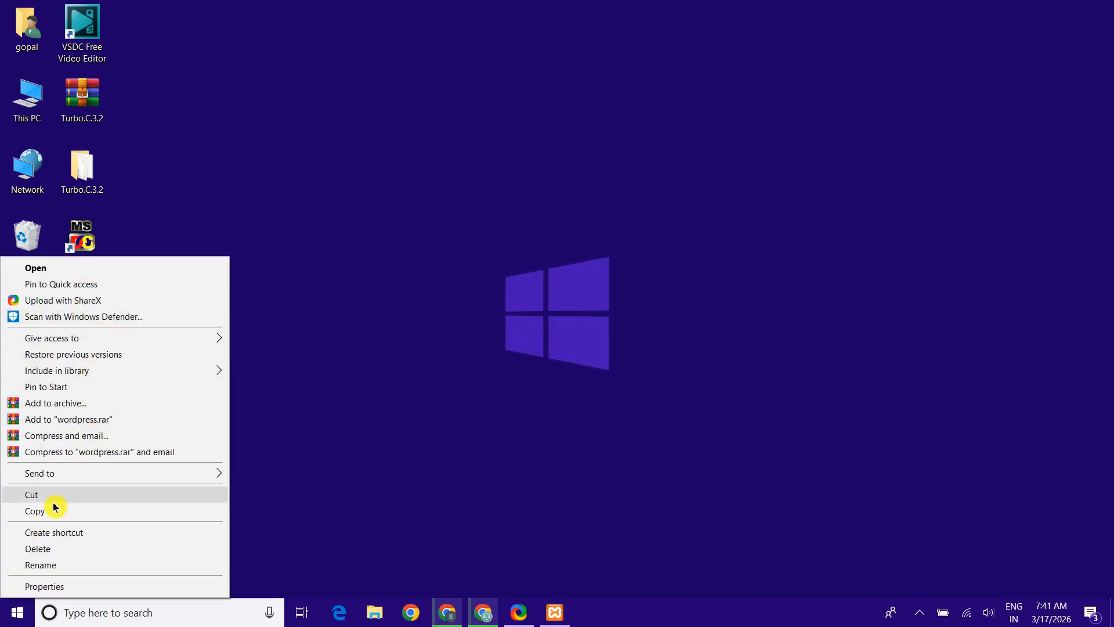
pyautogui.click(131, 502)
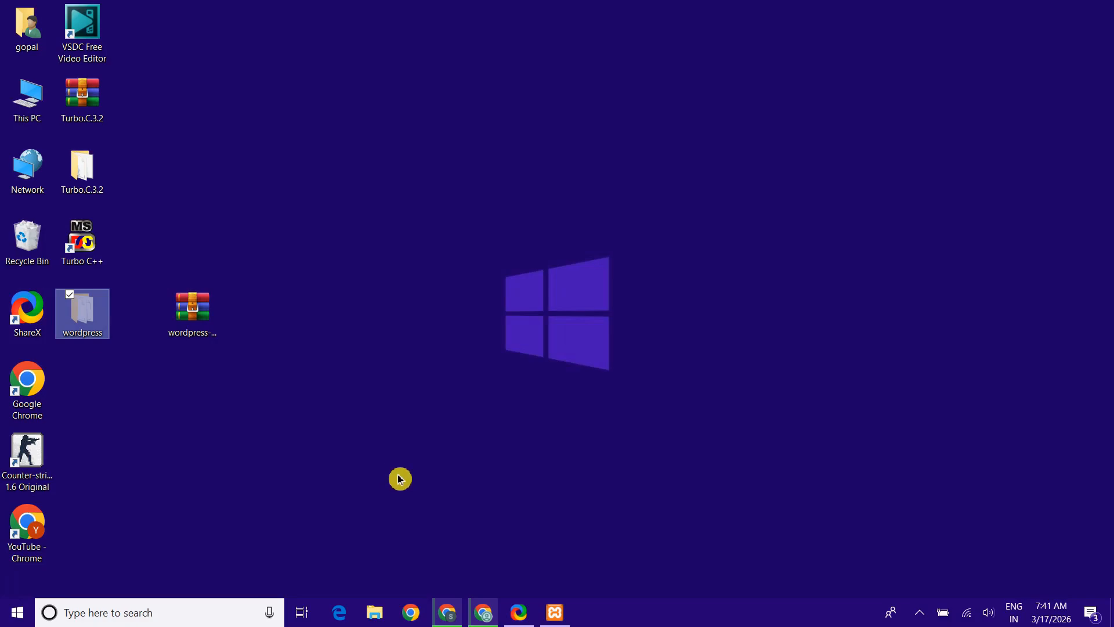
# Paste the wordpress folder into C:\xampp\htdocs and close the Explorer window
pyautogui.click(377, 618)
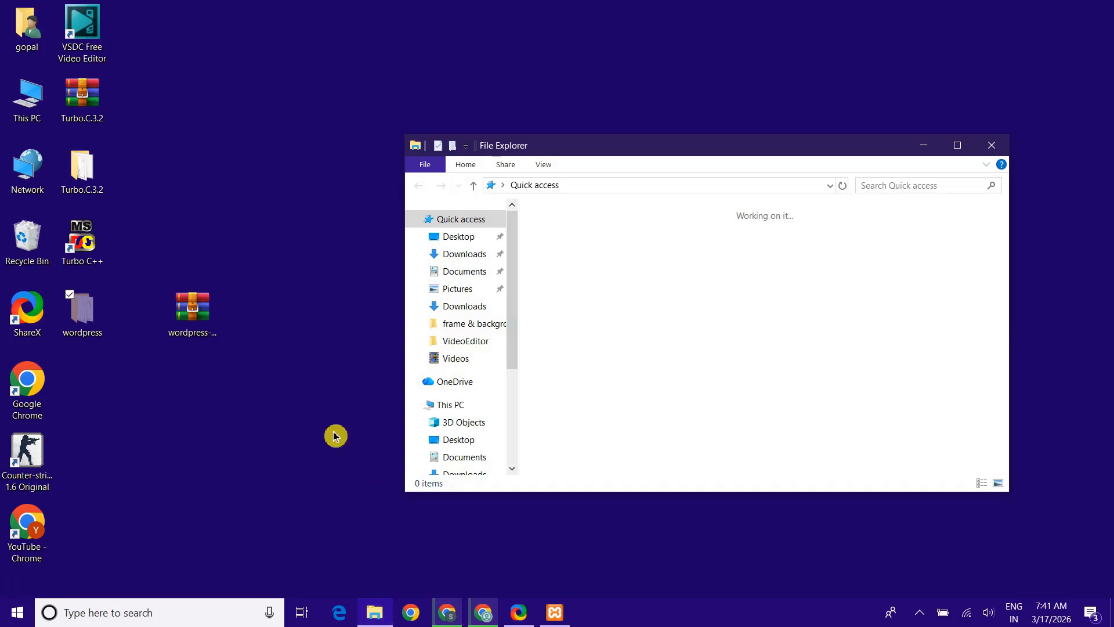
pyautogui.scroll(-3, 460, 352)
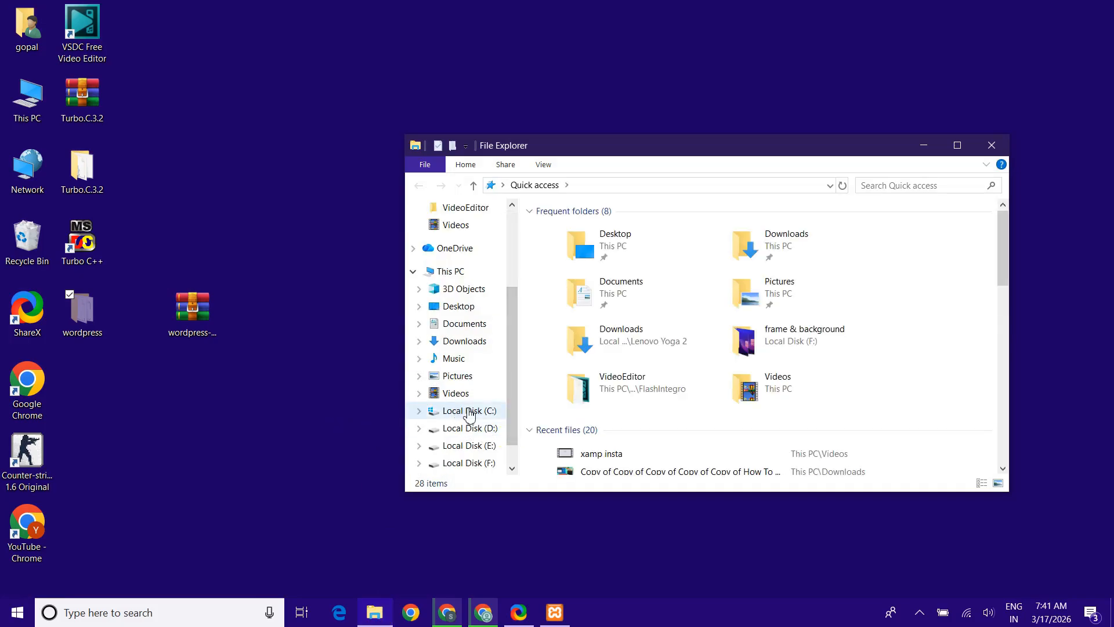
pyautogui.click(470, 412)
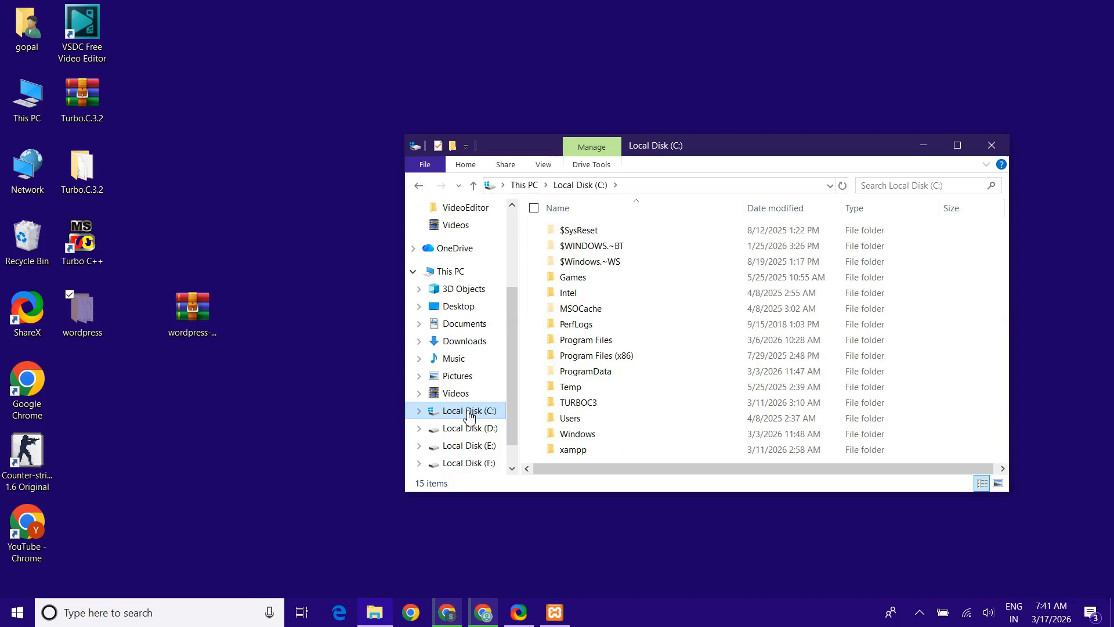
pyautogui.doubleClick(614, 450)
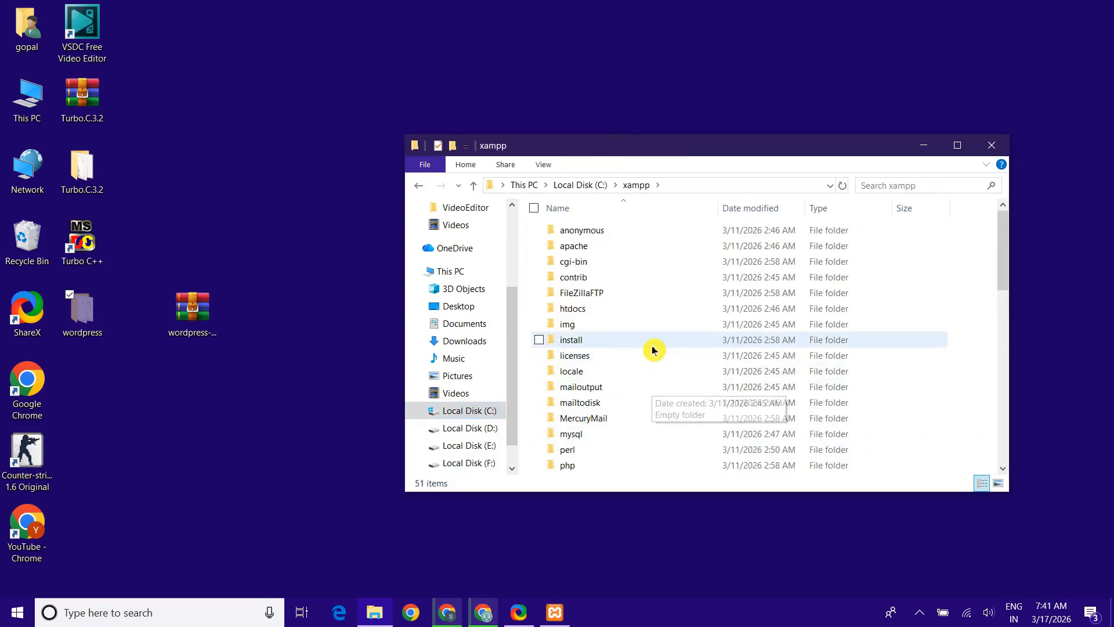
pyautogui.click(649, 313)
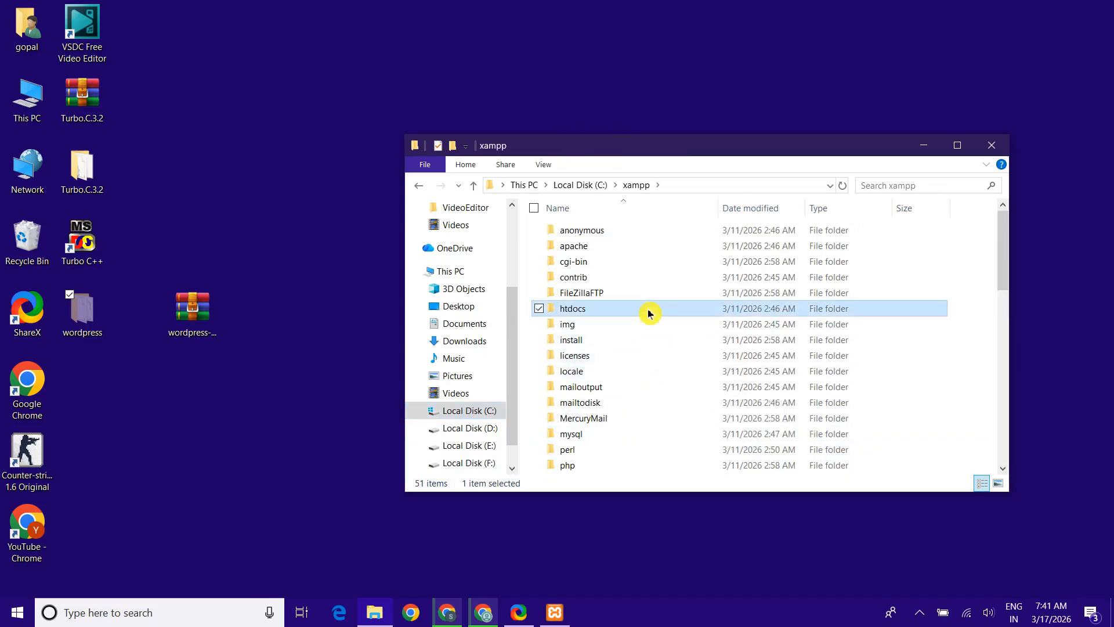
pyautogui.doubleClick(649, 313)
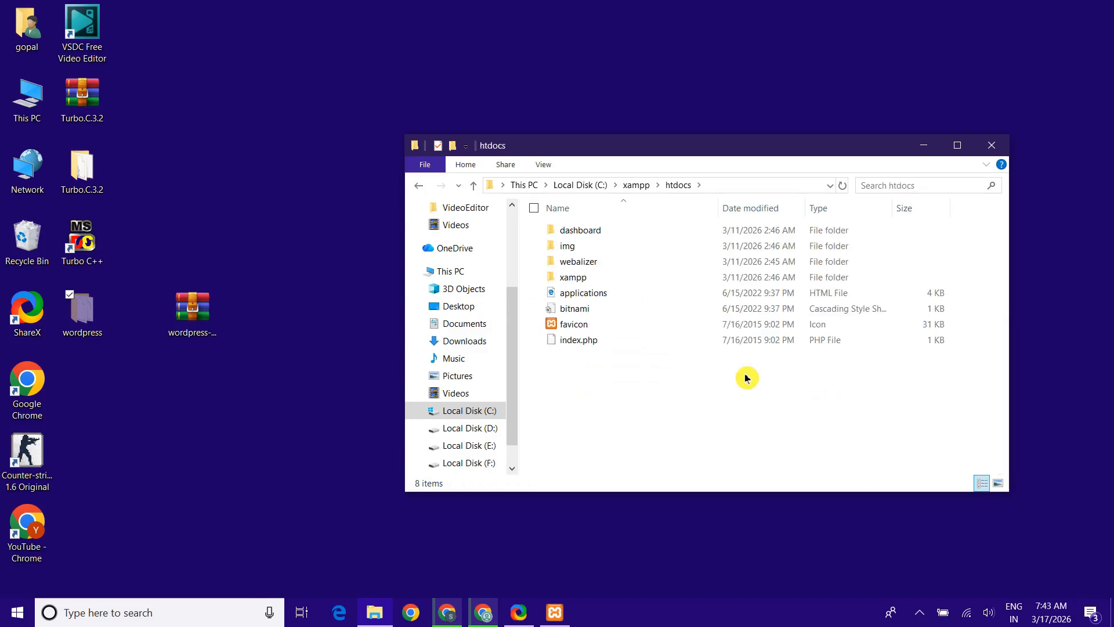
pyautogui.rightClick(671, 422)
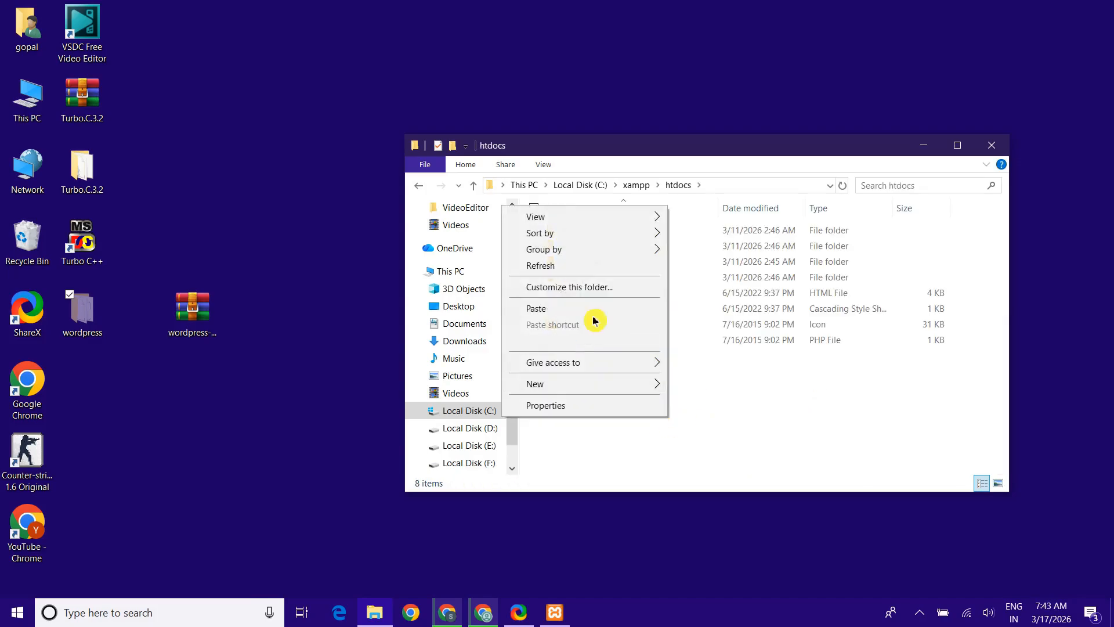
pyautogui.click(620, 315)
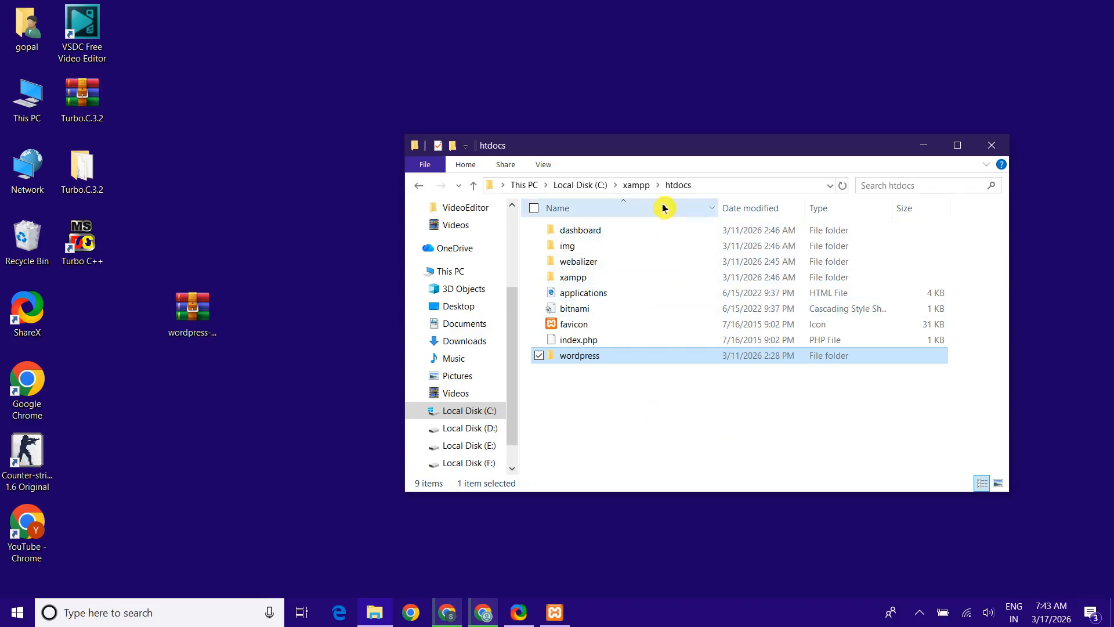
pyautogui.click(990, 142)
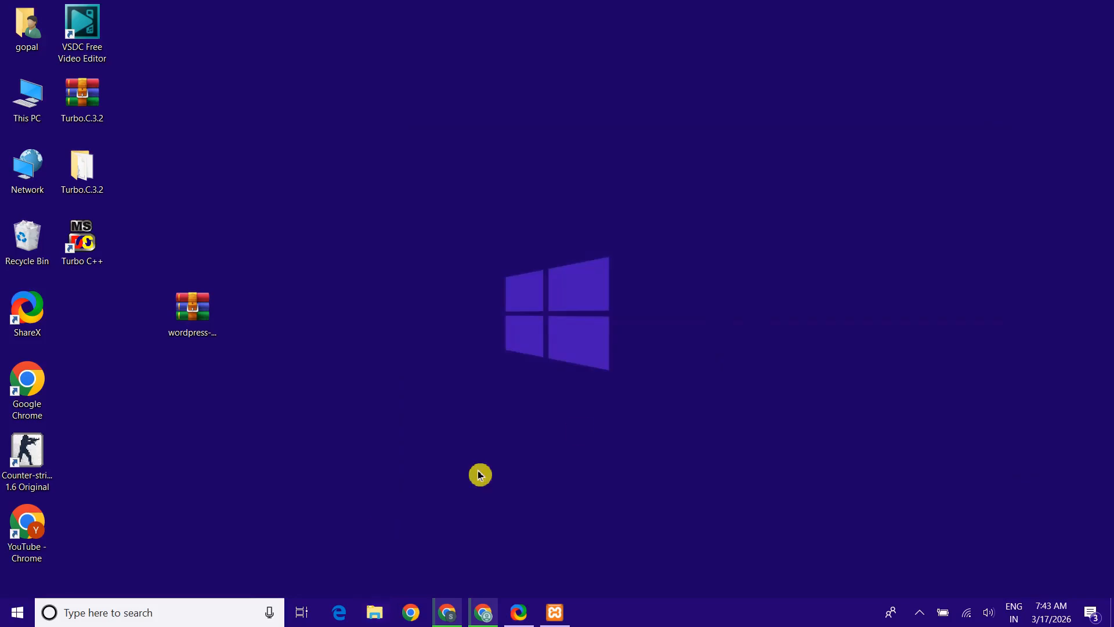
# Restore XAMPP Control Panel and start Apache (ports 80, 443) and MySQL (port 3306)
pyautogui.click(555, 612)
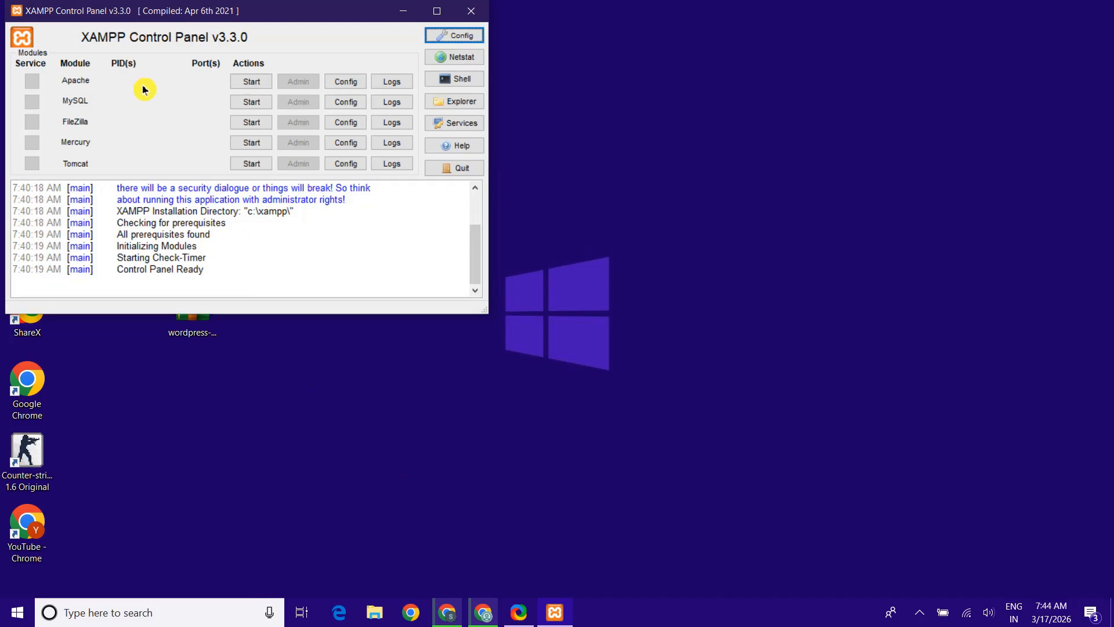
pyautogui.click(250, 86)
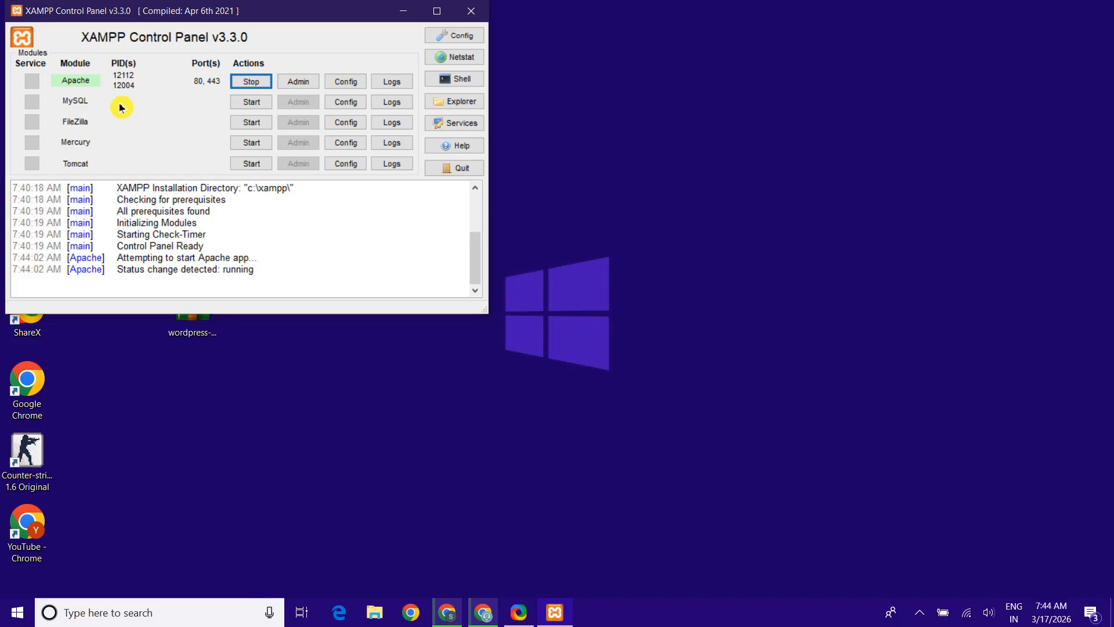
pyautogui.click(251, 102)
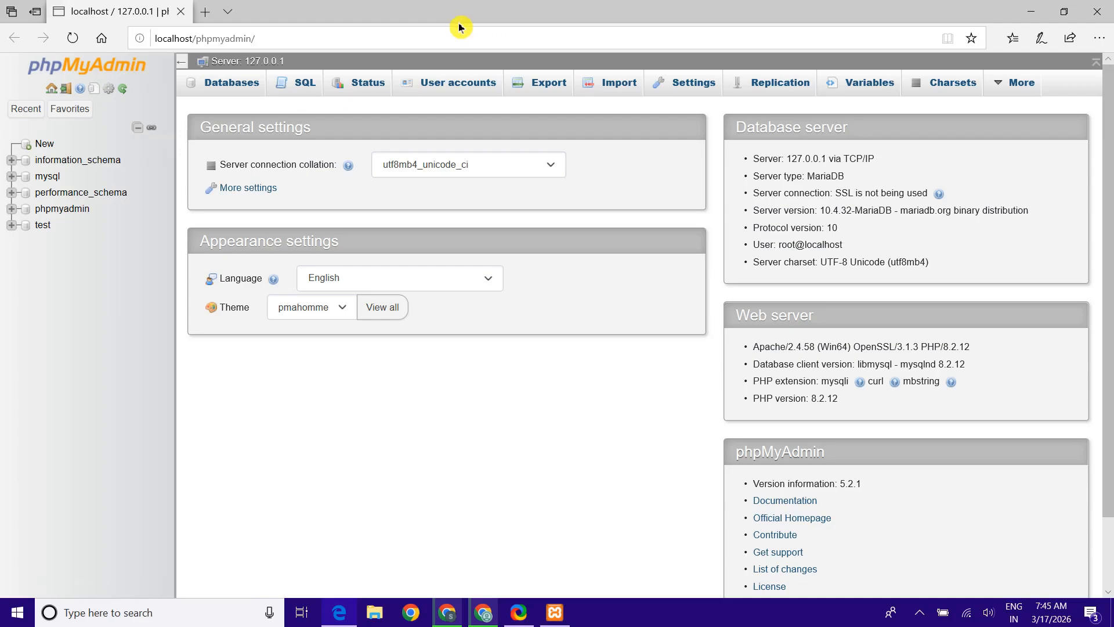
# Create an empty database named 'wordpress' from the New entry in phpMyAdmin
pyautogui.click(77, 143)
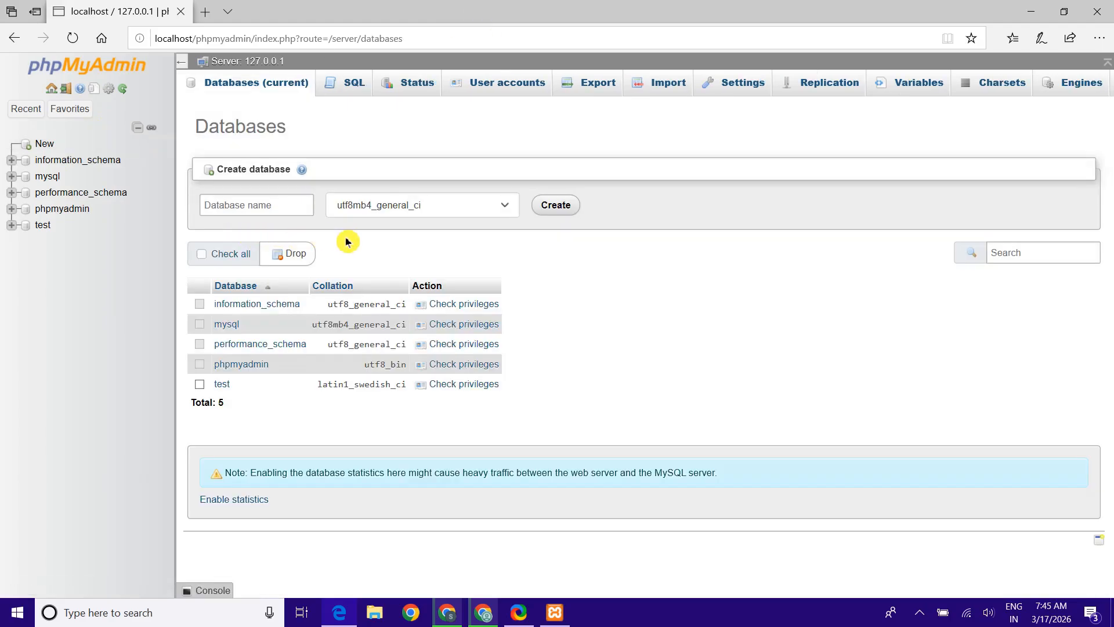
pyautogui.click(283, 207)
pyautogui.write('wordpress')
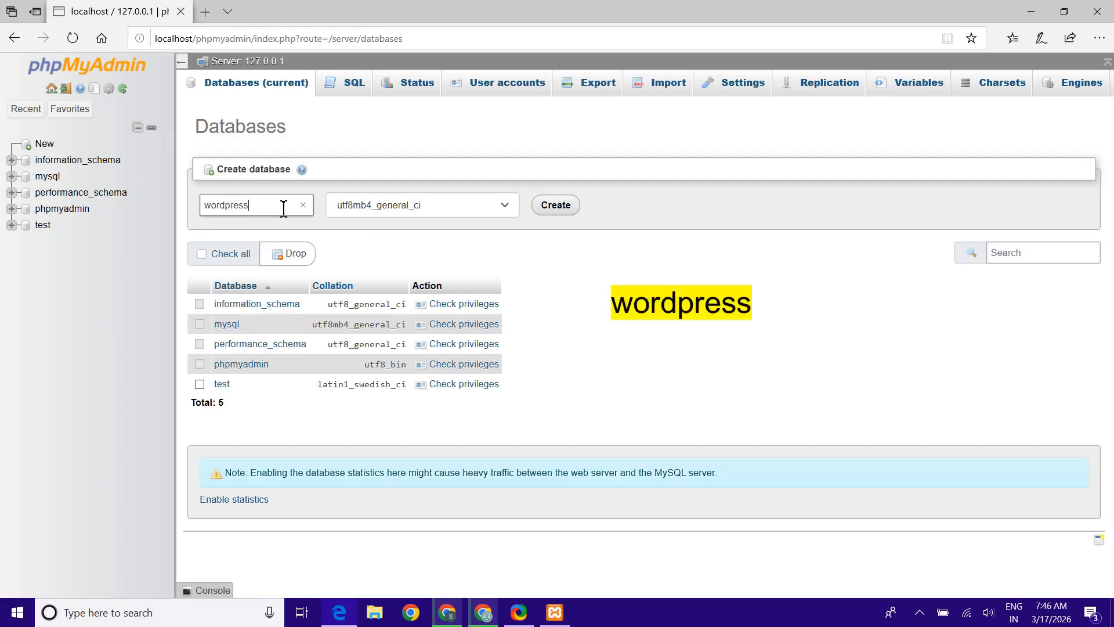
pyautogui.click(545, 209)
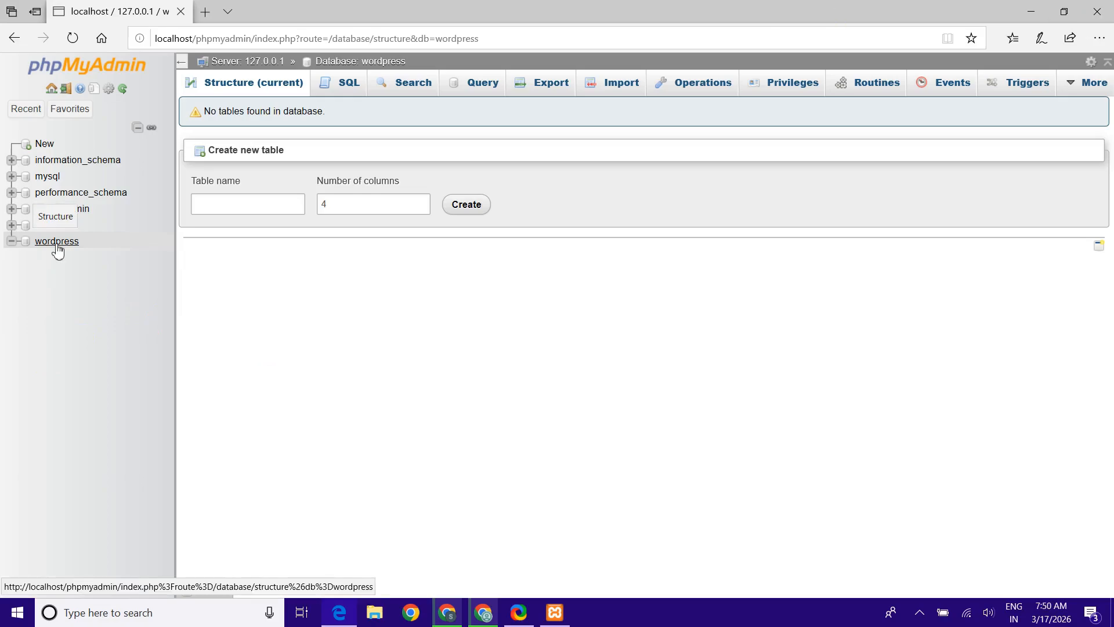
# Open localhost/wordpress in English and submit database name 'wordpress' with the database username
pyautogui.click(206, 11)
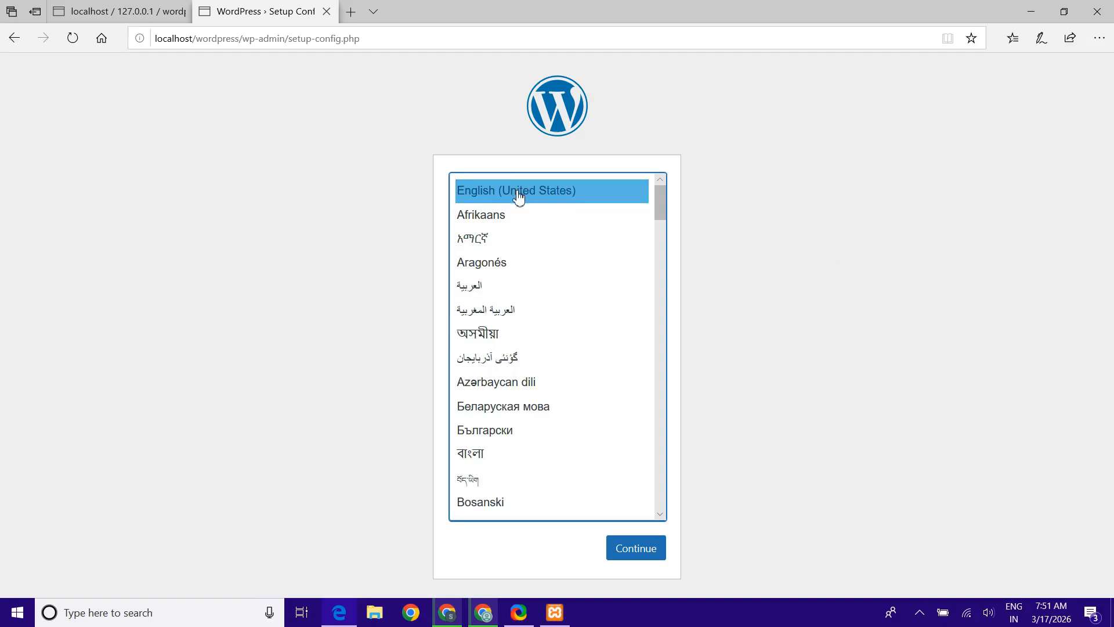
pyautogui.click(646, 554)
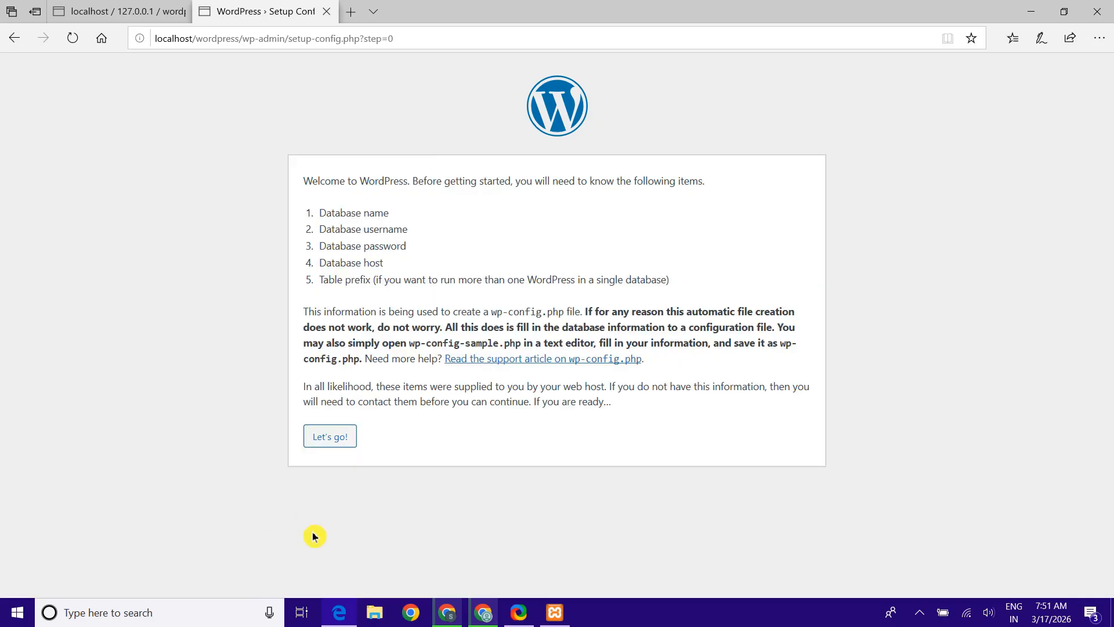
pyautogui.click(329, 440)
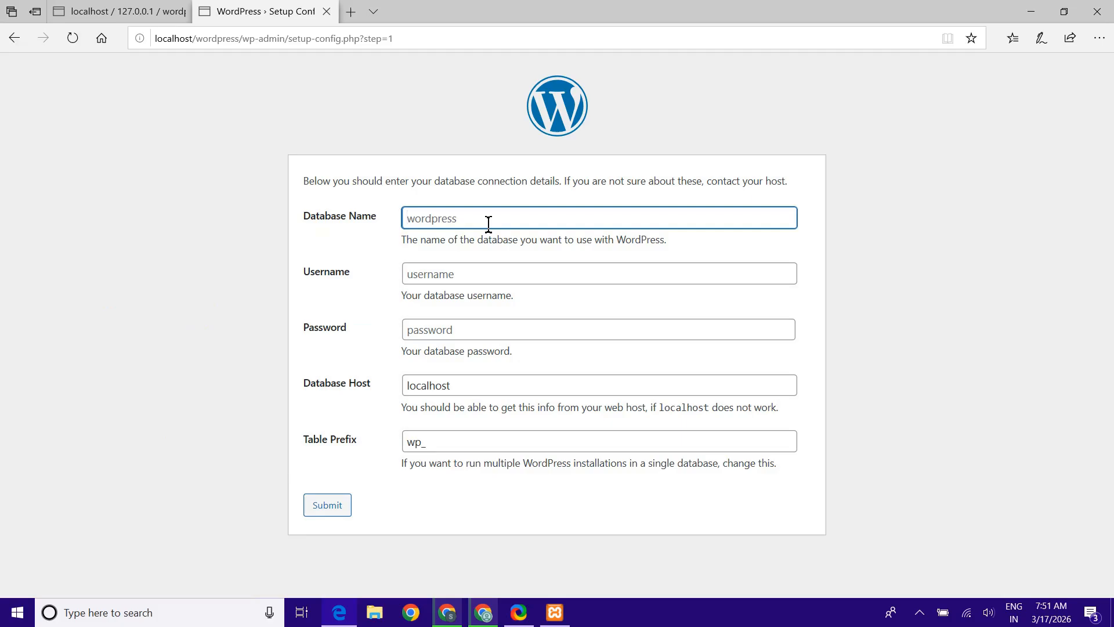
pyautogui.write('wordpress')
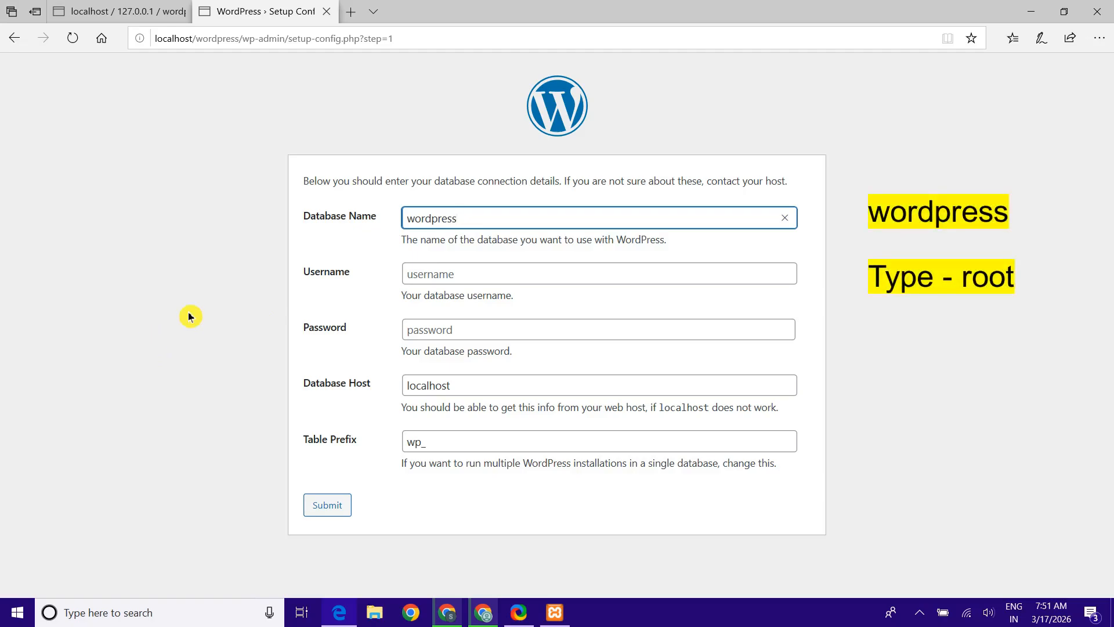
pyautogui.click(510, 274)
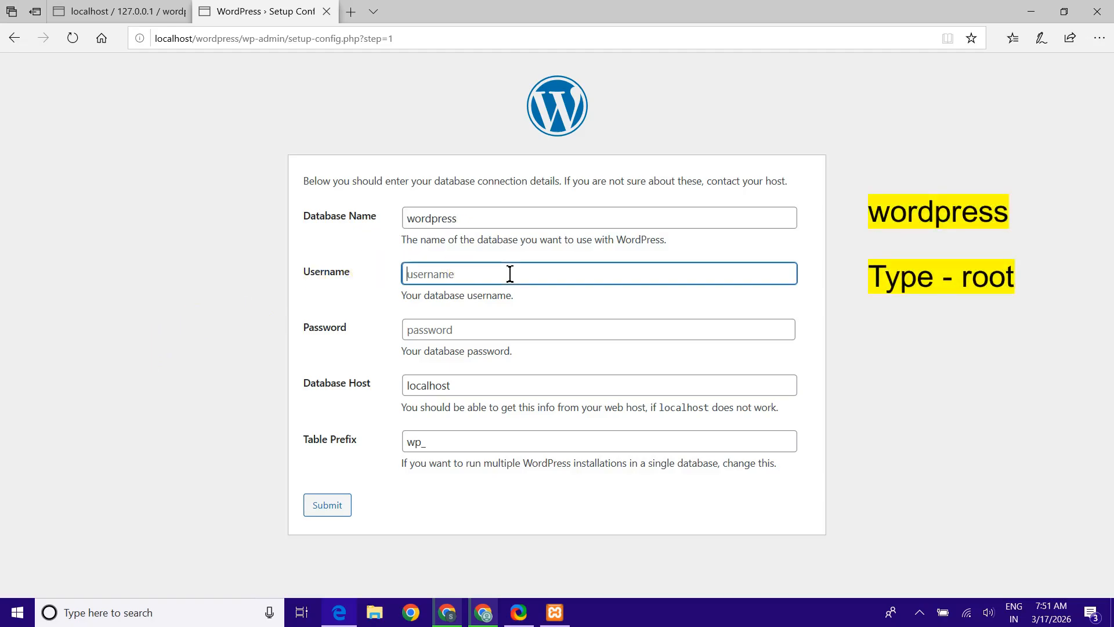
pyautogui.write('gopal')
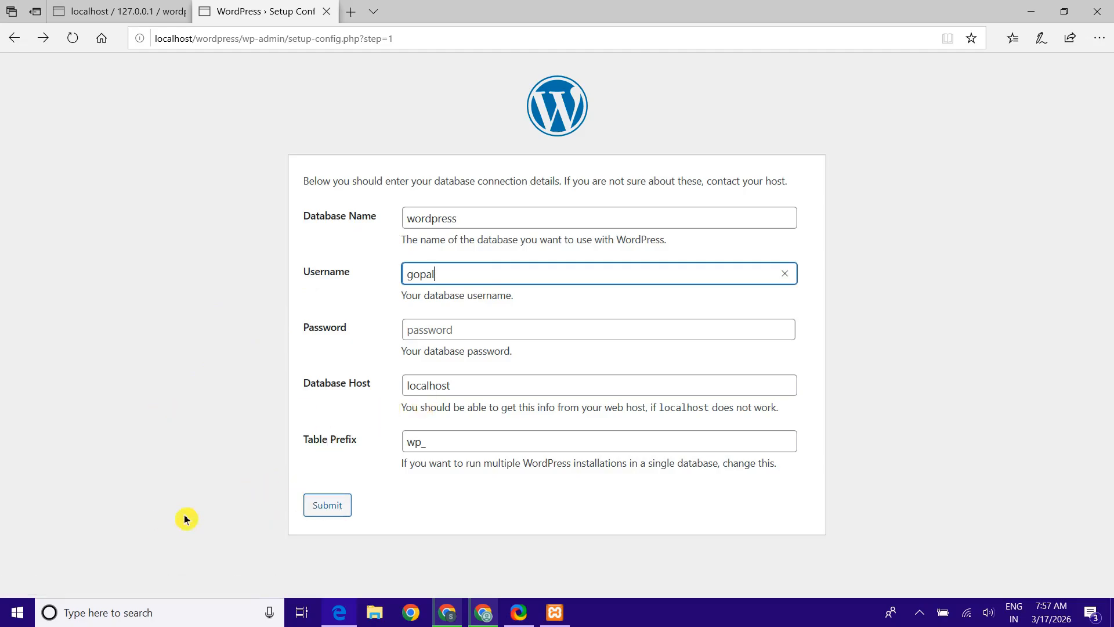
pyautogui.click(322, 513)
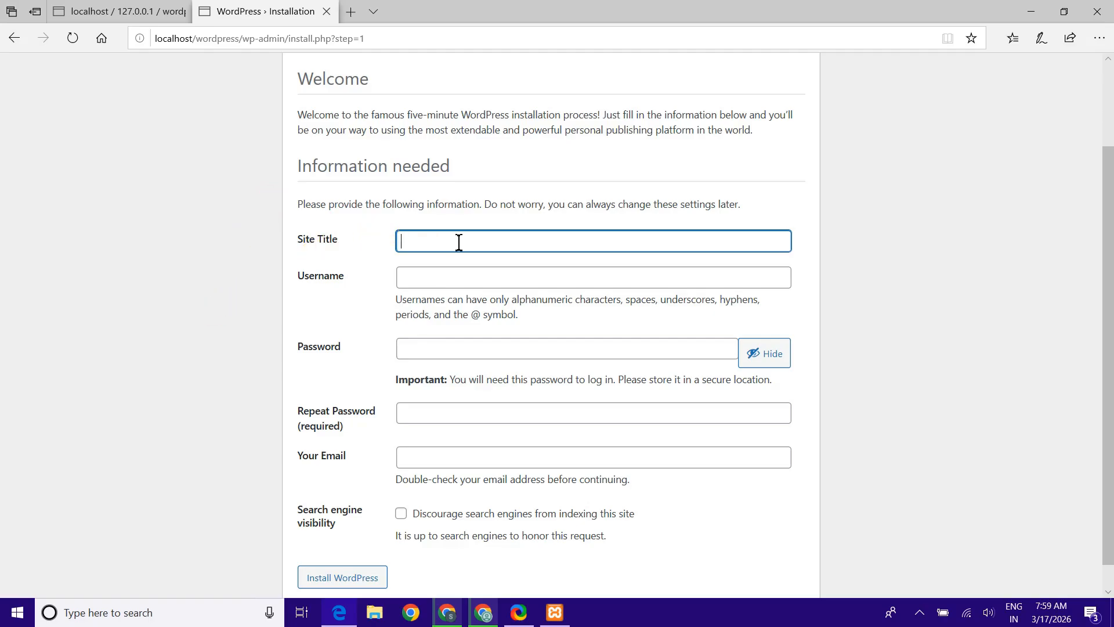
# Enter site title 'opal', admin username 'root' and the admin password
pyautogui.write('opal')
pyautogui.click(99, 418)
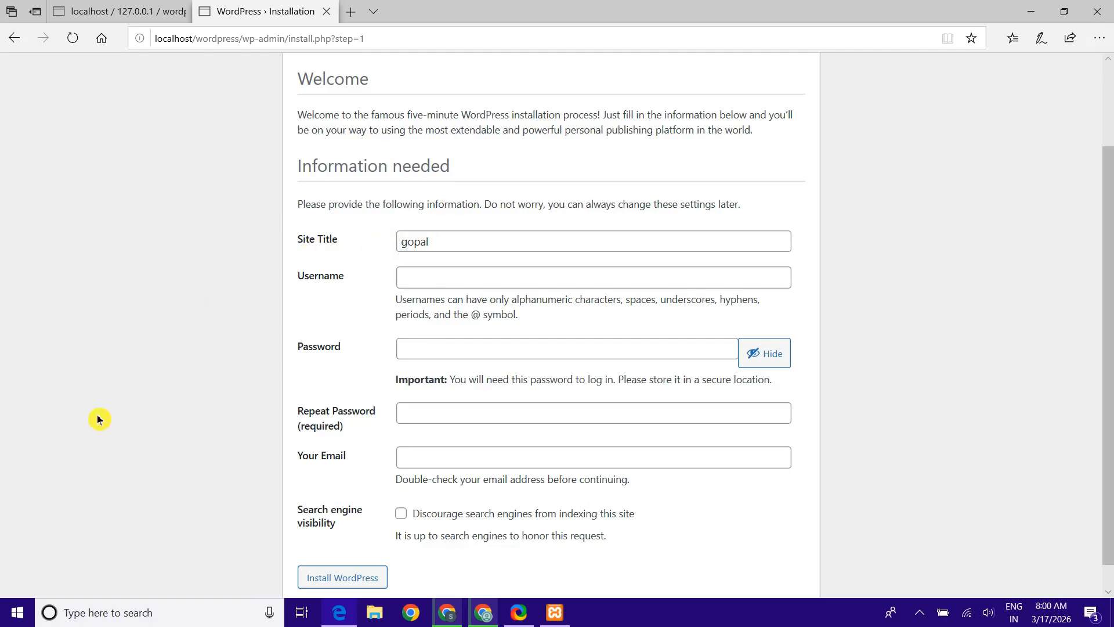
pyautogui.click(534, 281)
pyautogui.write('root')
pyautogui.click(489, 350)
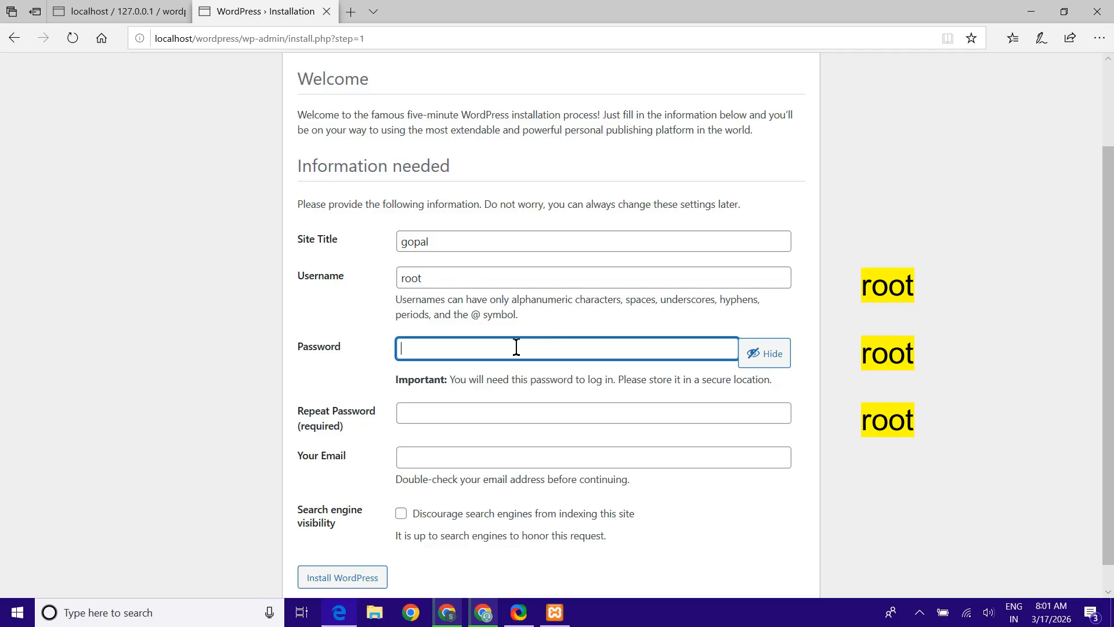
pyautogui.write('root')
pyautogui.press('Tab')
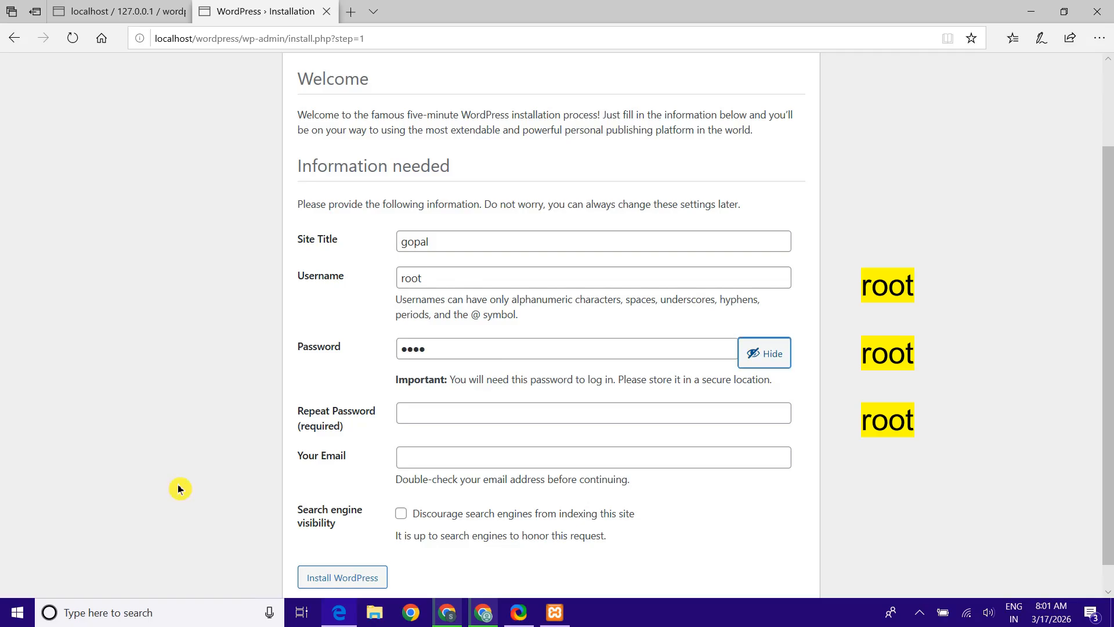
# Repeat the password, paste the admin e-mail address, and install WordPress
pyautogui.click(504, 421)
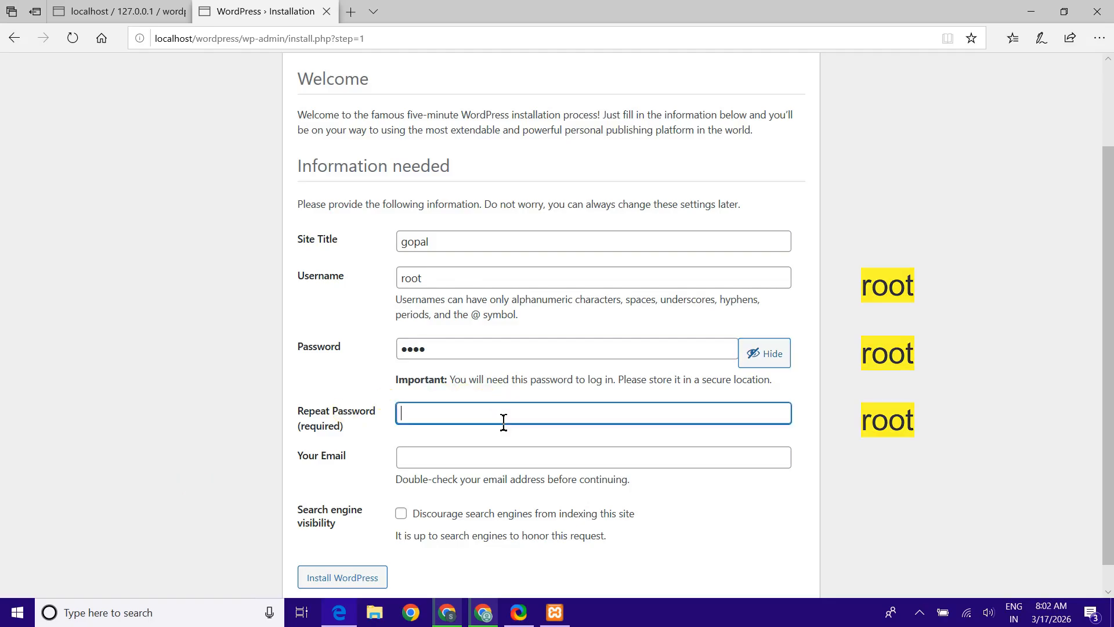
pyautogui.write('root')
pyautogui.scroll(-1, 149, 527)
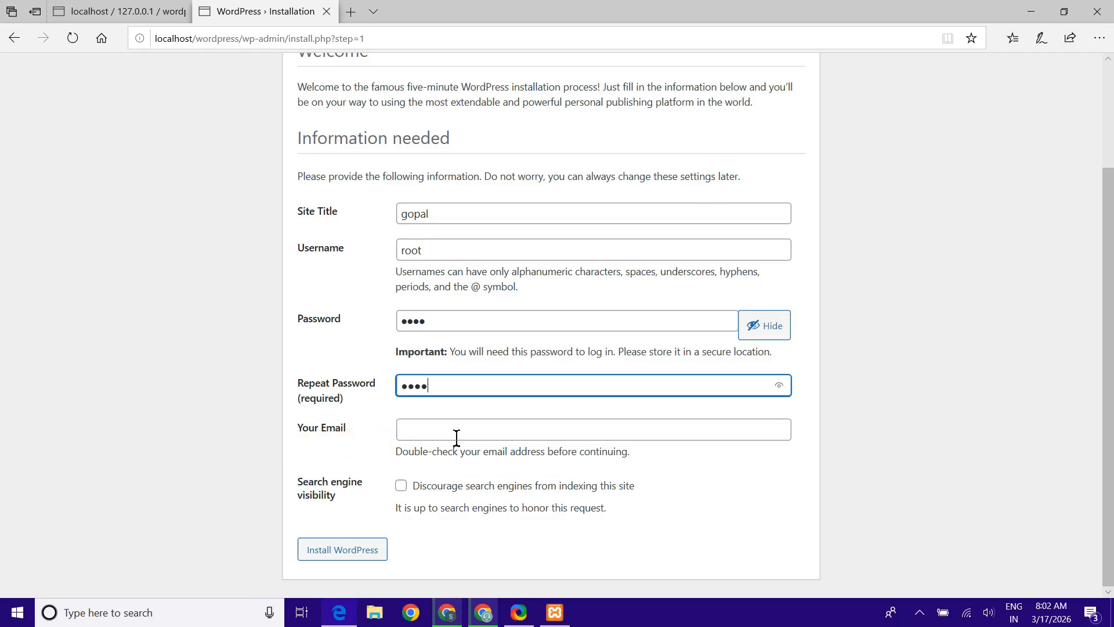
pyautogui.click(685, 432)
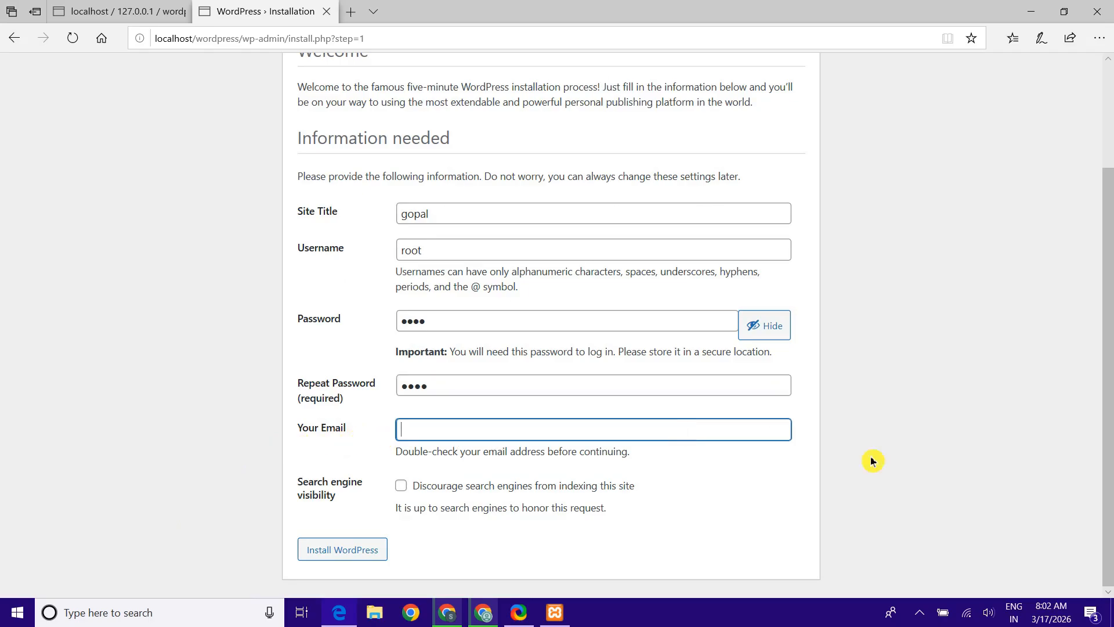
pyautogui.hotkey('ctrl', 'v')
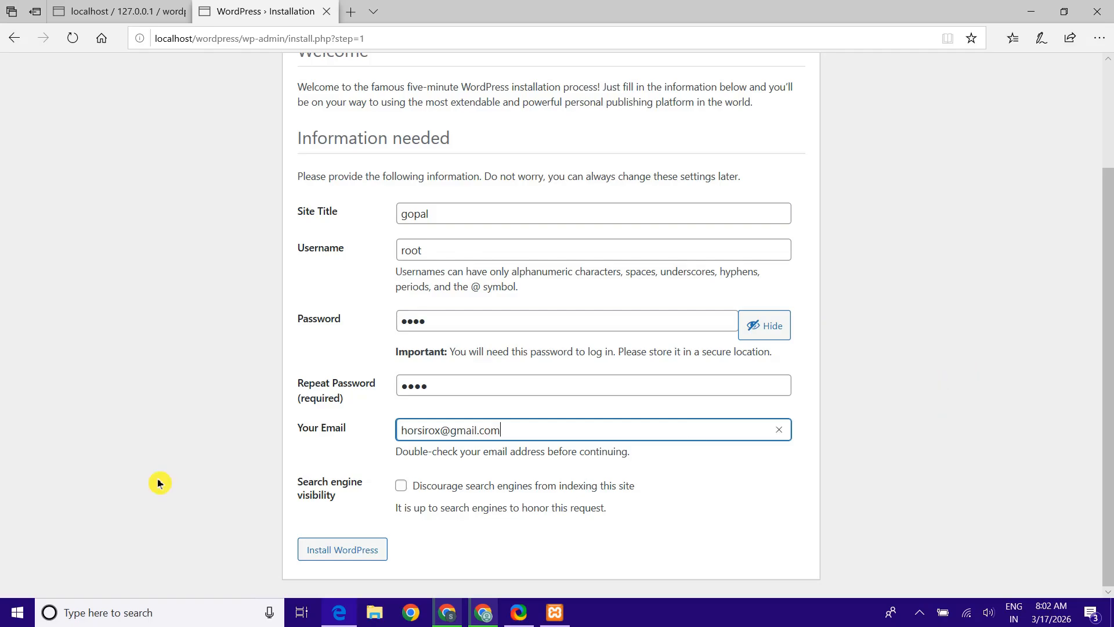
pyautogui.click(339, 550)
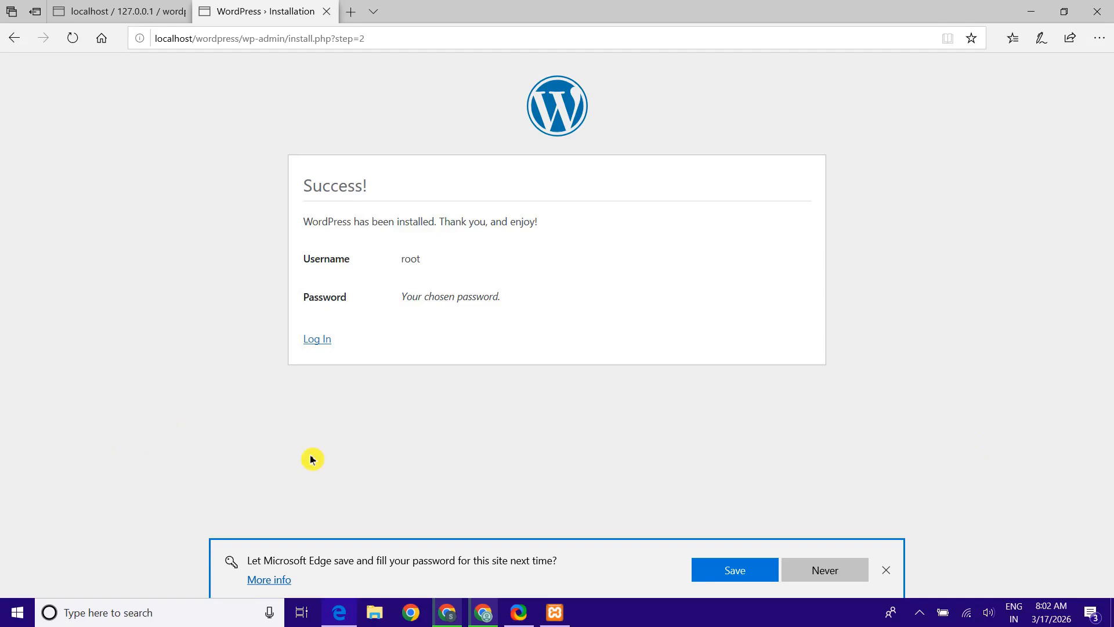
# Log in at wp-login.php with the admin username root and its password
pyautogui.click(319, 342)
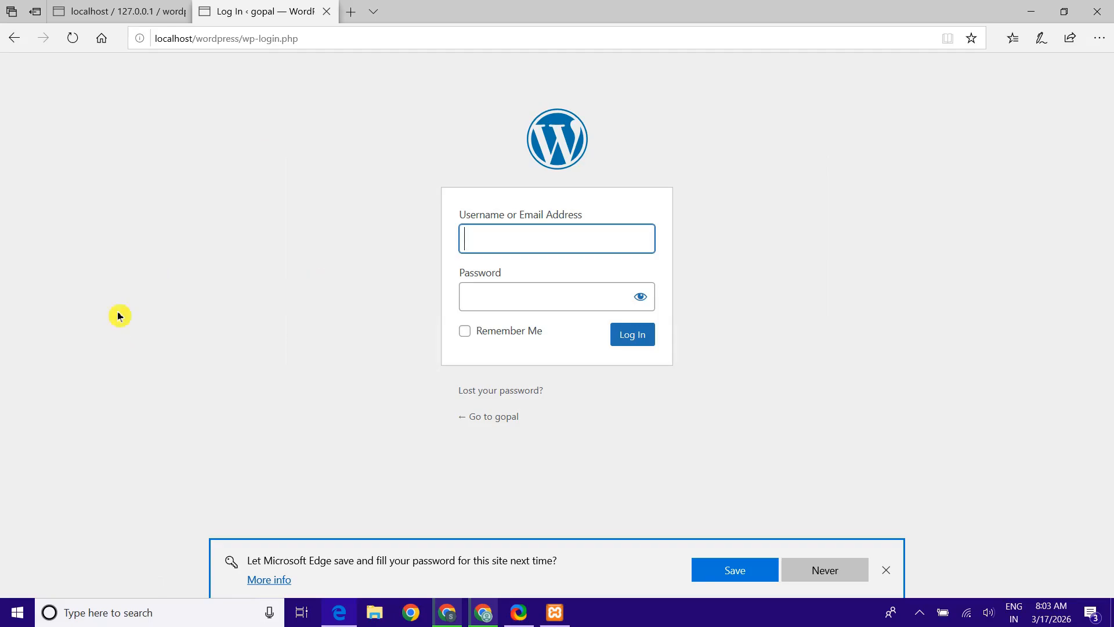
pyautogui.click(528, 248)
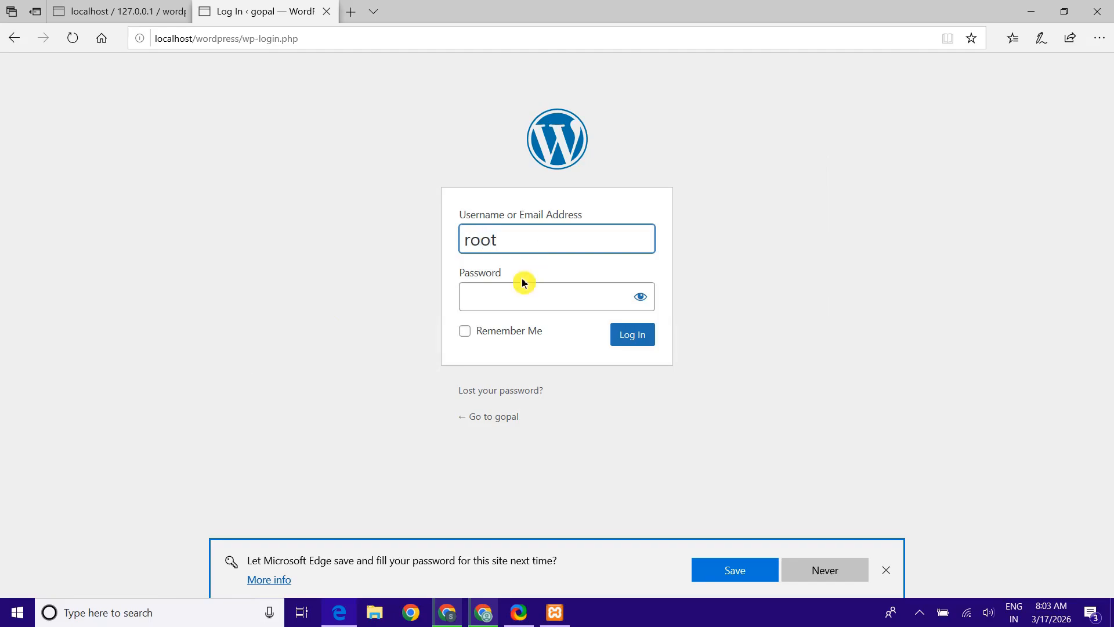
pyautogui.click(512, 296)
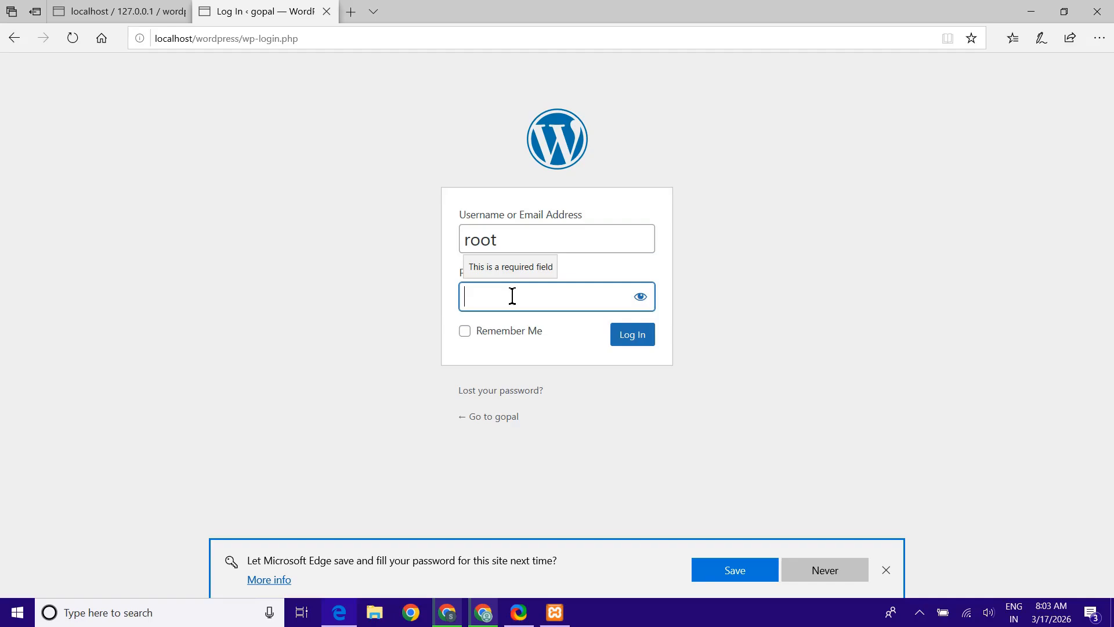
pyautogui.write('r')
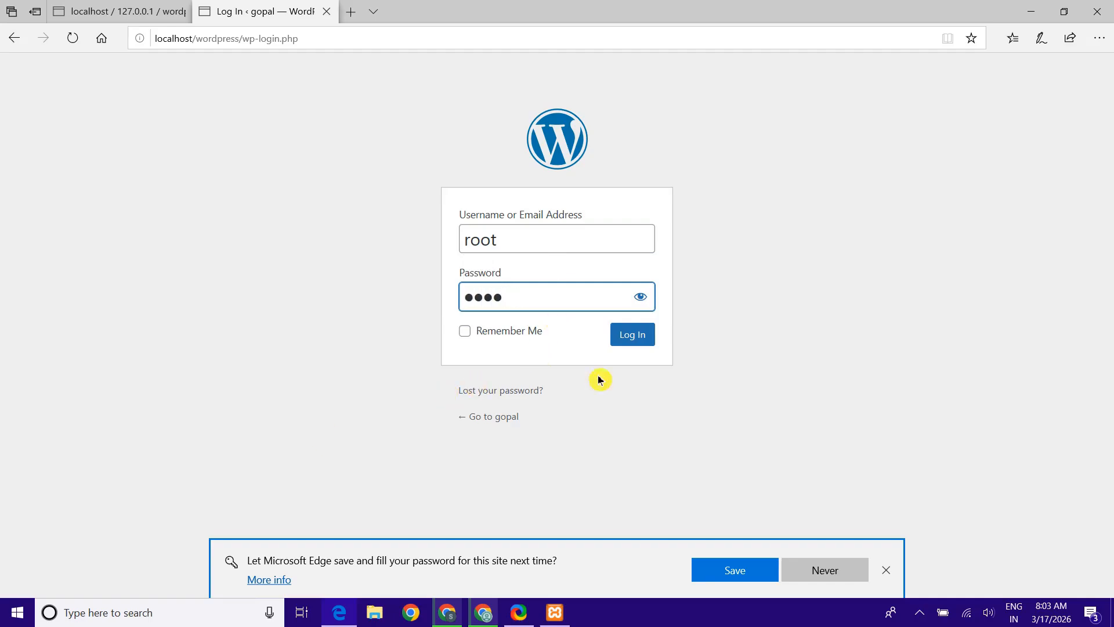
pyautogui.click(633, 335)
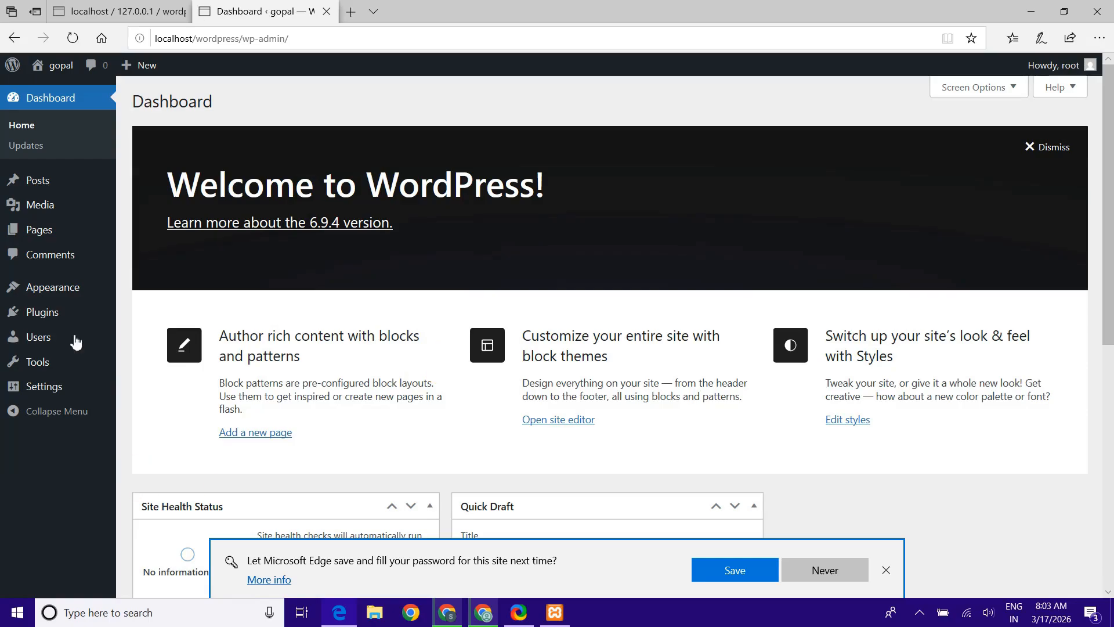
# Go to the Plugins page, then close the Edge window and confirm closing all tabs
pyautogui.click(68, 318)
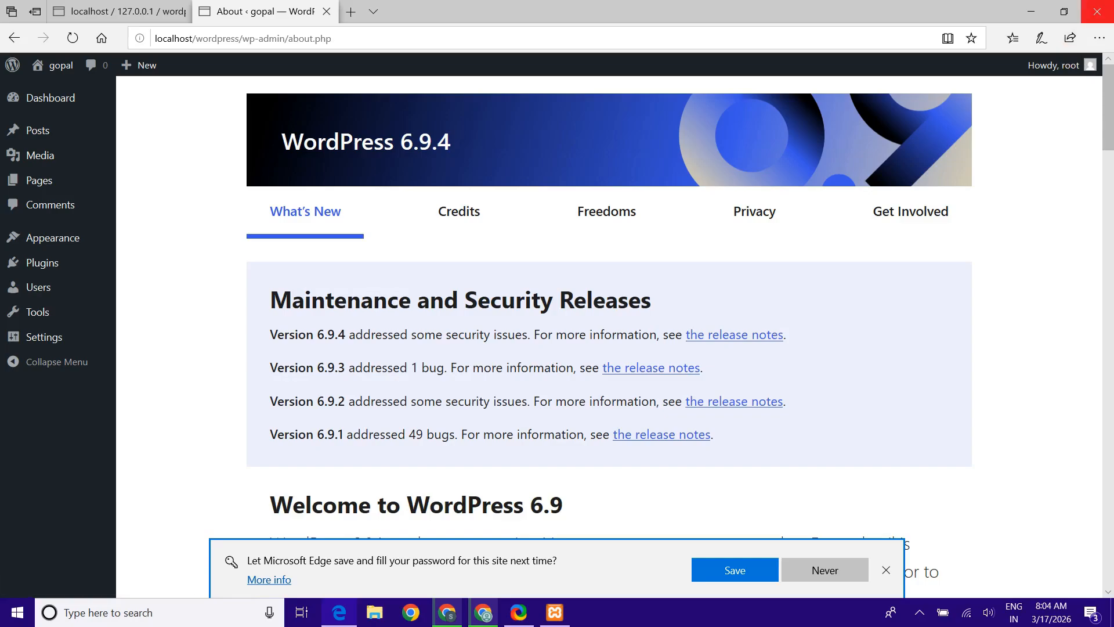
pyautogui.click(1096, 12)
pyautogui.click(510, 348)
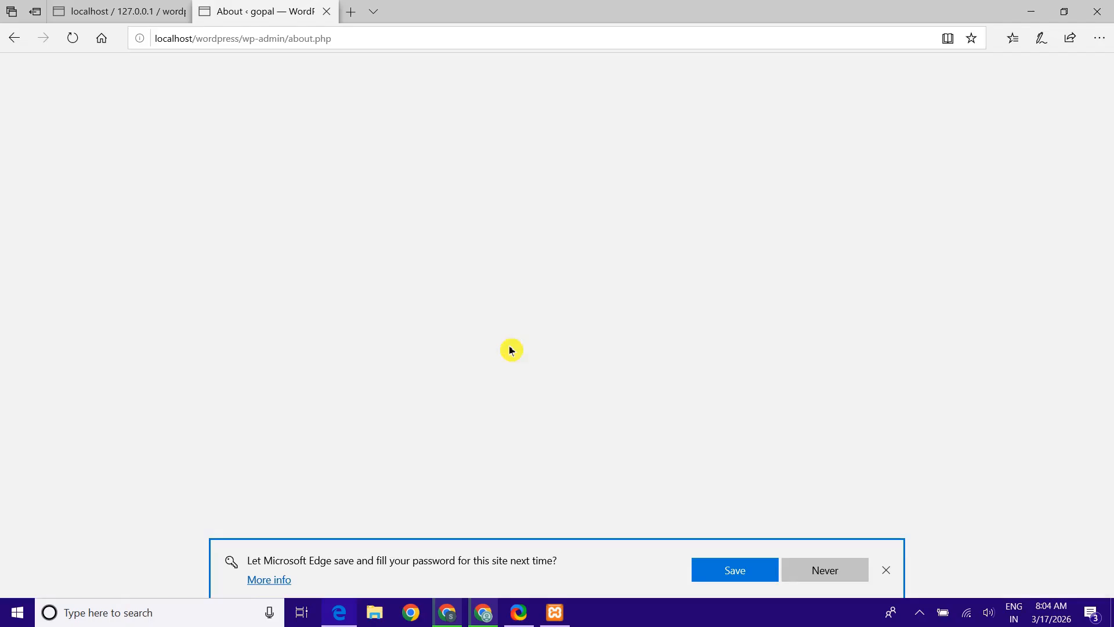